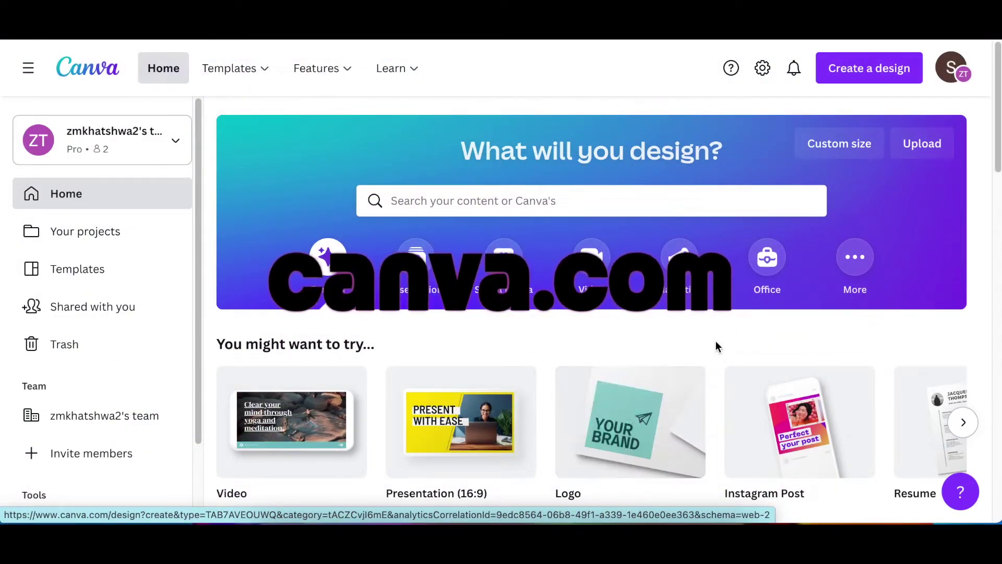
Start a blank 500 × 500 px Logo design from the Canva home page
{"action": "scroll", "coordinate": [712, 339], "scroll_direction": "down", "scroll_amount": 2}
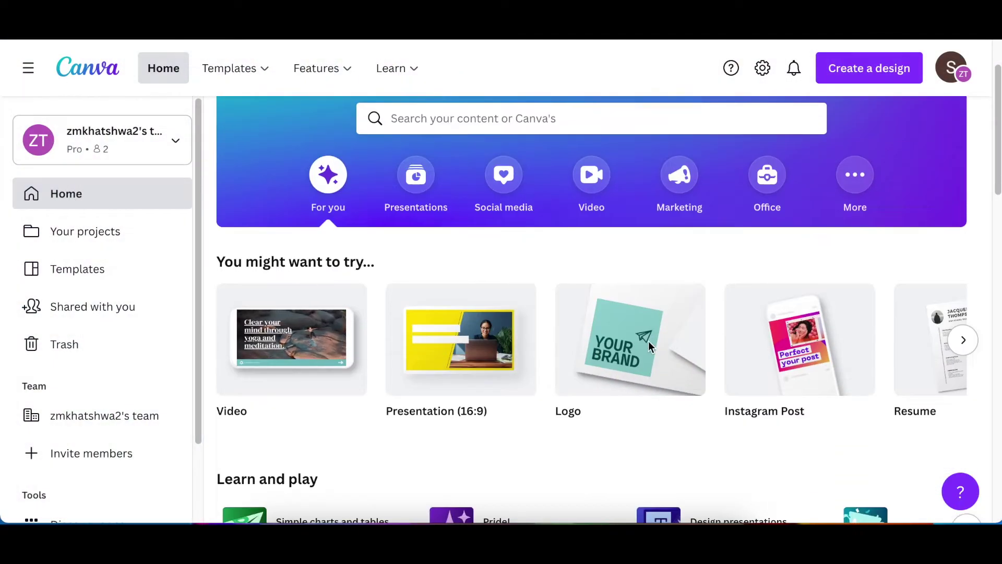
{"action": "left_click", "coordinate": [635, 345]}
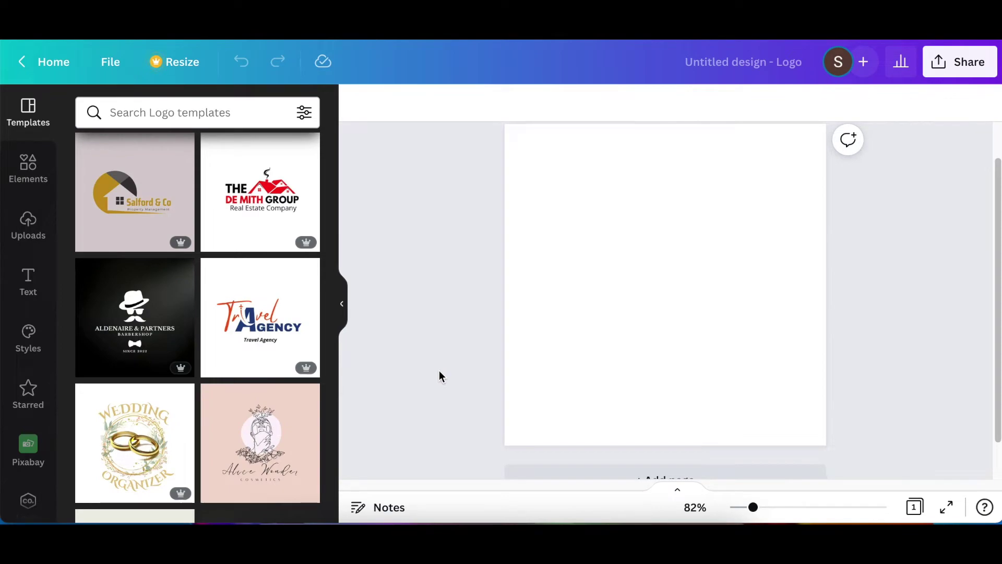
Add a large letter A text box on the left of the page and select its text
{"action": "key", "text": "t"}
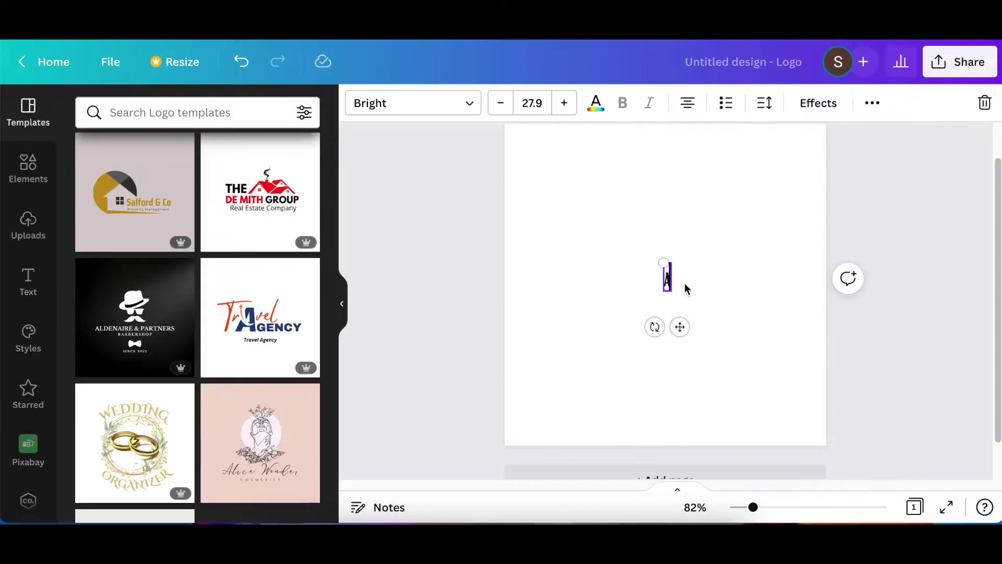
{"action": "left_click_drag", "start_coordinate": [664, 263], "coordinate": [507, 200]}
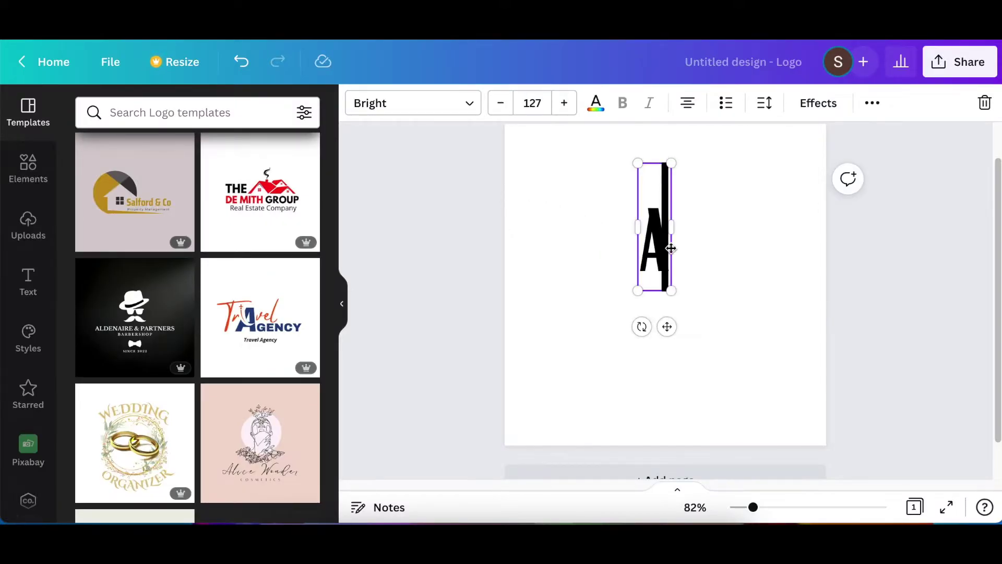
{"action": "left_click_drag", "start_coordinate": [671, 248], "coordinate": [560, 280]}
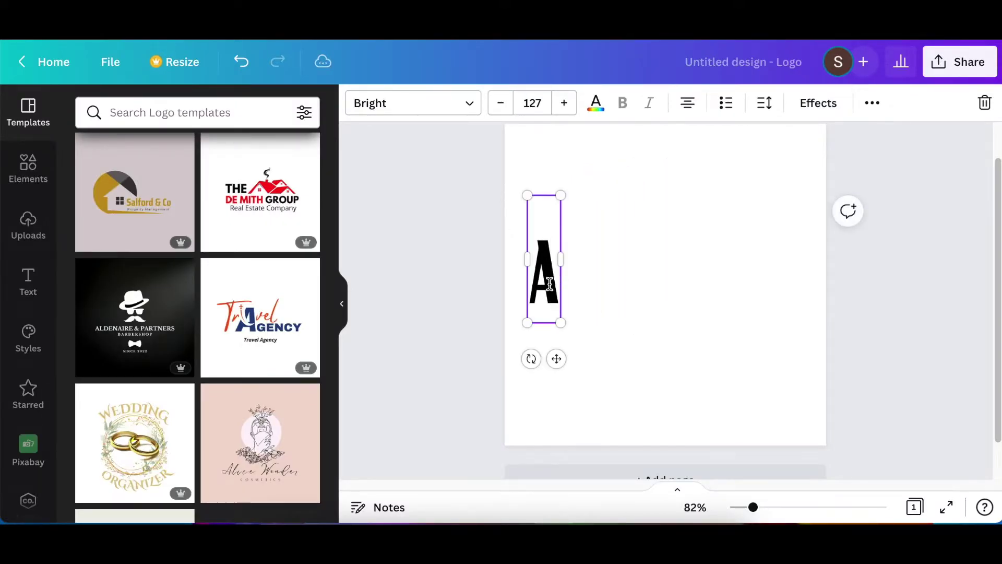
{"action": "double_click", "coordinate": [550, 284]}
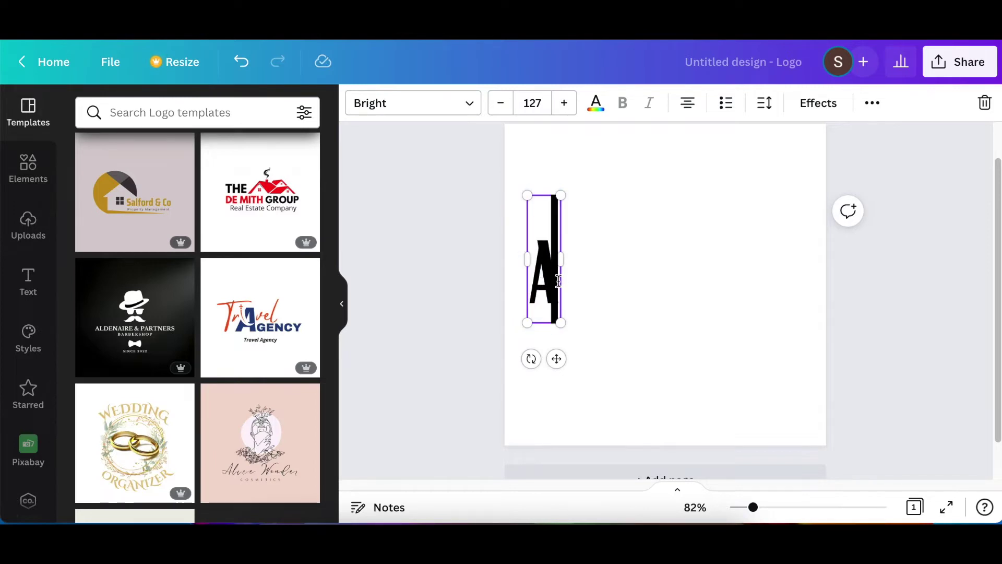
{"action": "double_click", "coordinate": [550, 284]}
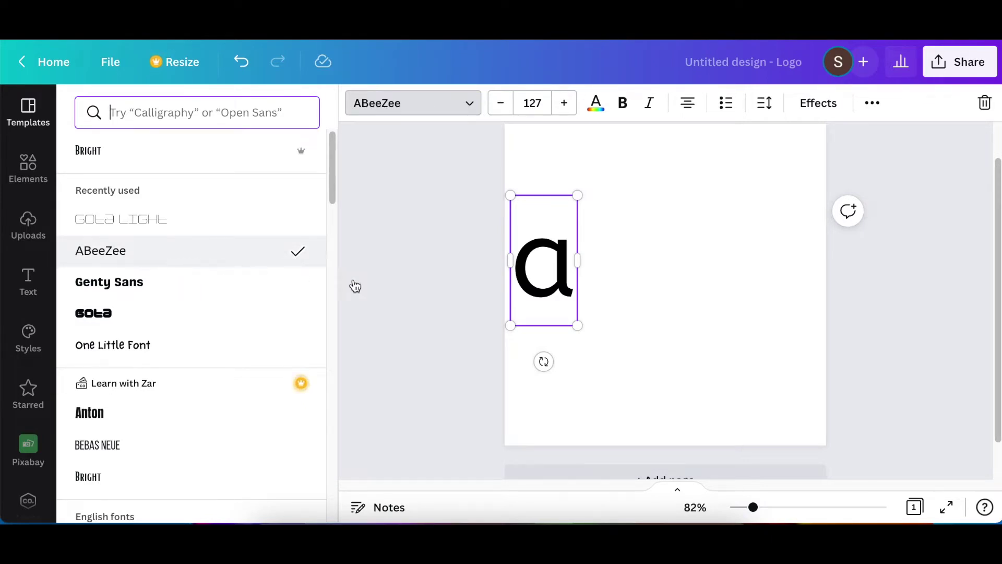
Enlarge the letter to size 200 and move it toward the page centre
{"action": "left_click_drag", "start_coordinate": [577, 326], "coordinate": [669, 387]}
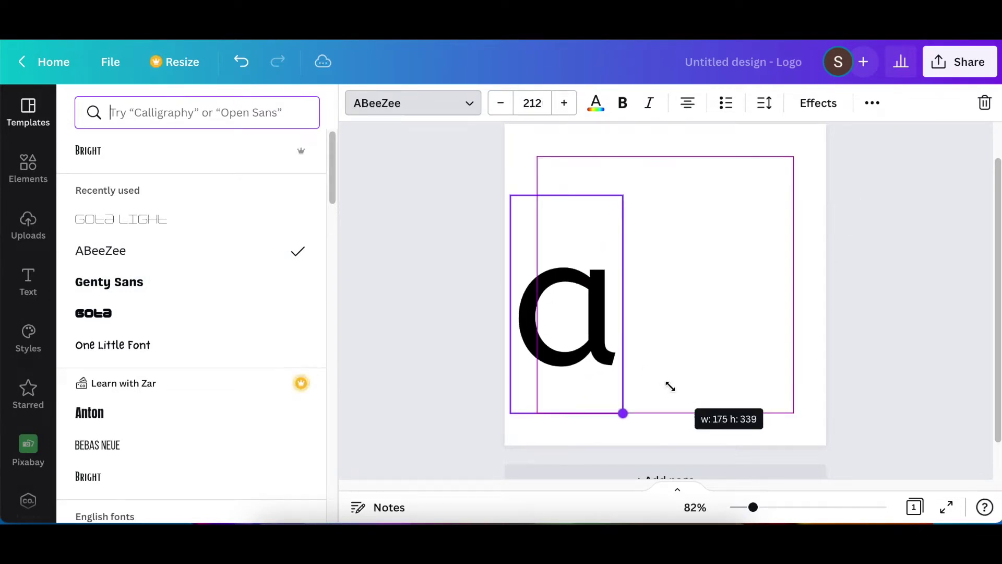
{"action": "left_click", "coordinate": [657, 375]}
{"action": "mouse_move", "coordinate": [625, 284]}
{"action": "left_mouse_down"}
{"action": "mouse_move", "coordinate": [631, 264]}
{"action": "mouse_move", "coordinate": [642, 276]}
{"action": "left_mouse_up"}
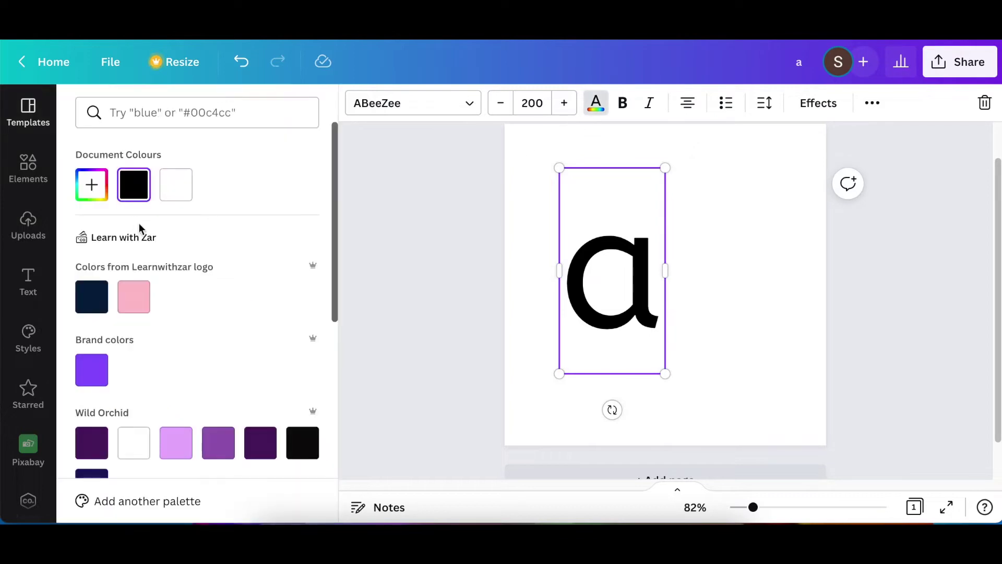
Colour the letter light blue from the Mermaid Lagoon palette, then duplicate it
{"action": "scroll", "coordinate": [159, 352], "scroll_direction": "down", "scroll_amount": 2}
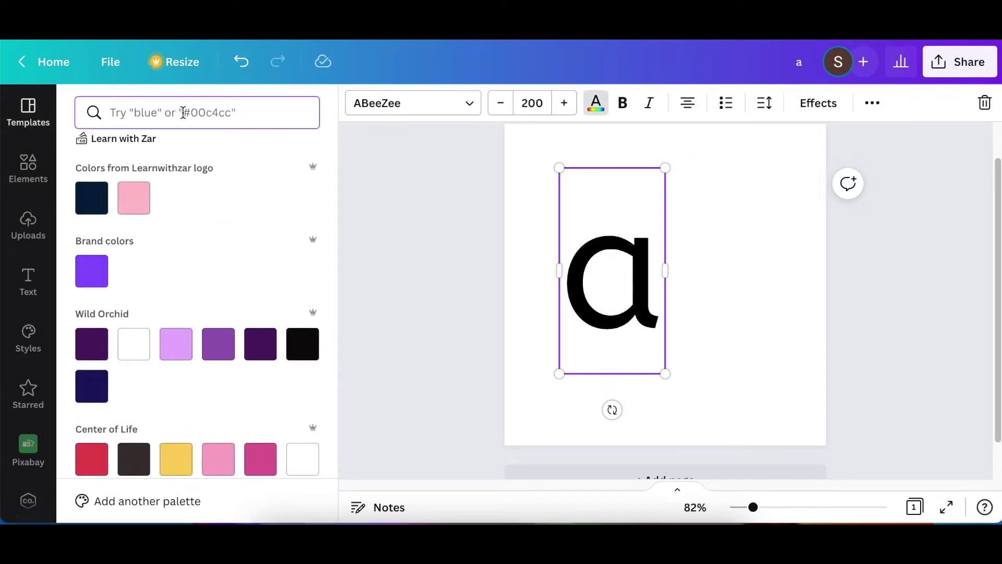
{"action": "scroll", "coordinate": [208, 171], "scroll_direction": "down", "scroll_amount": 2}
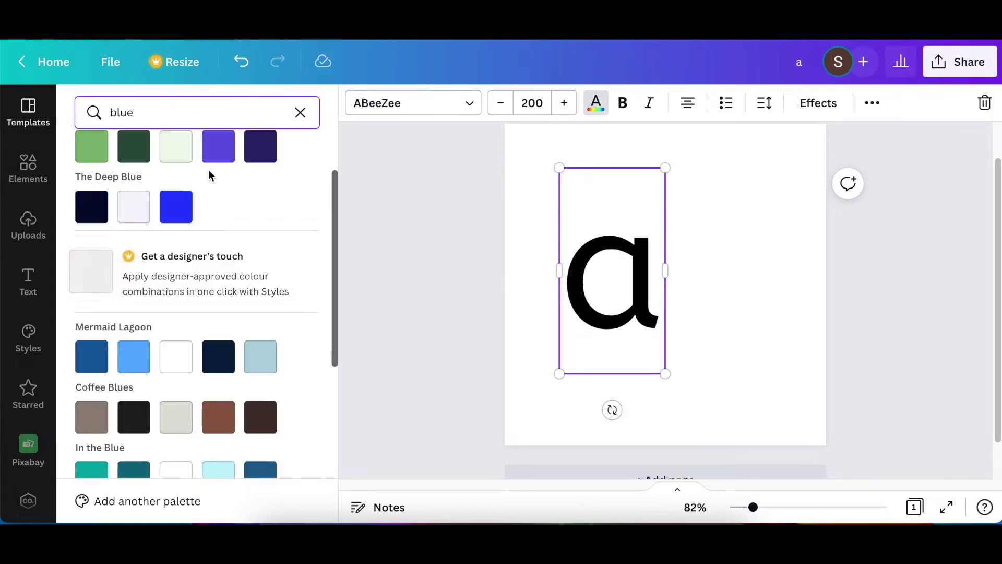
{"action": "left_click", "coordinate": [137, 354]}
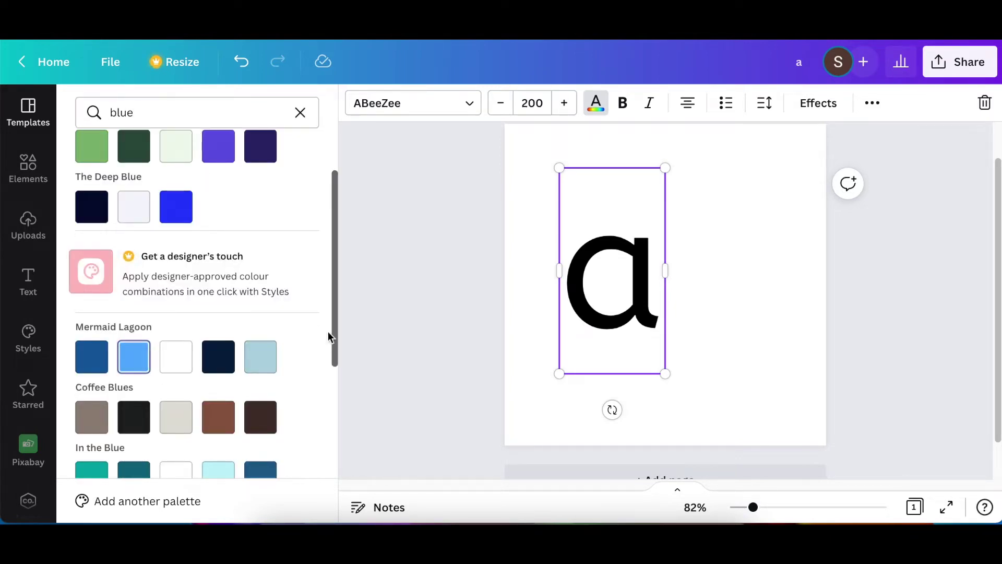
{"action": "left_click", "coordinate": [683, 341]}
{"action": "left_click", "coordinate": [648, 330]}
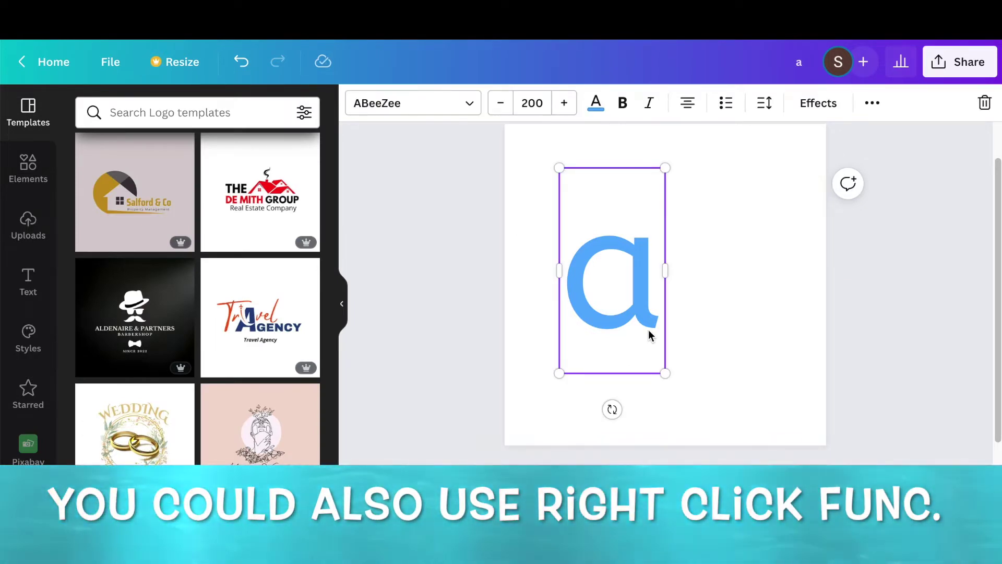
{"action": "key", "text": "ctrl+d"}
Place the duplicate beside the original a and clear its text
{"action": "left_click_drag", "start_coordinate": [633, 308], "coordinate": [708, 294]}
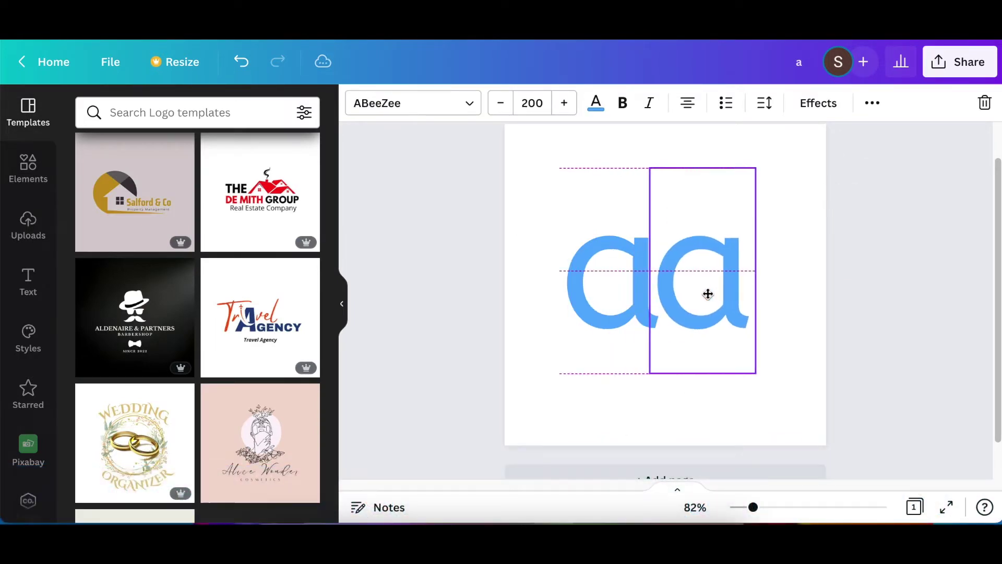
{"action": "double_click", "coordinate": [708, 294]}
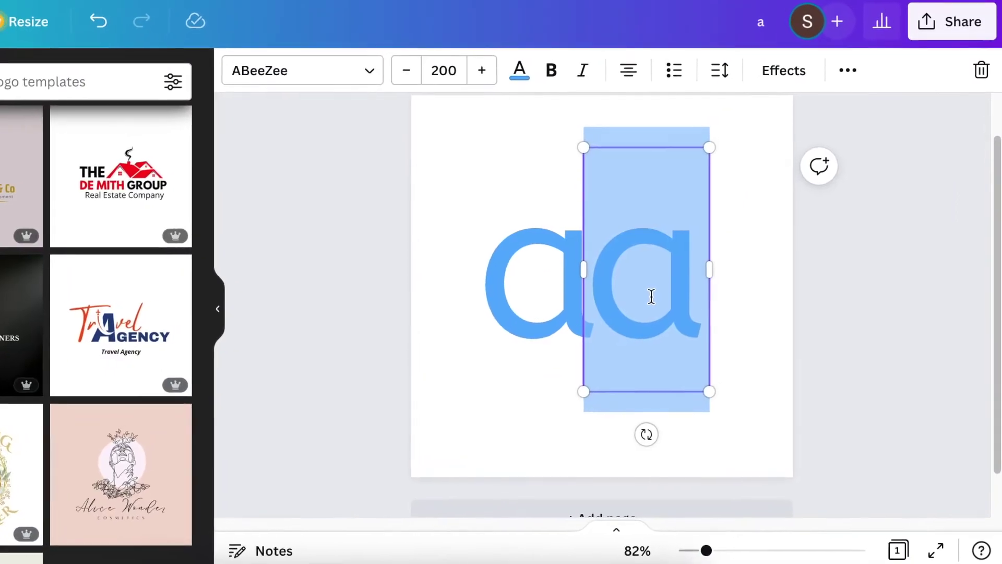
{"action": "type", "text": "e"}
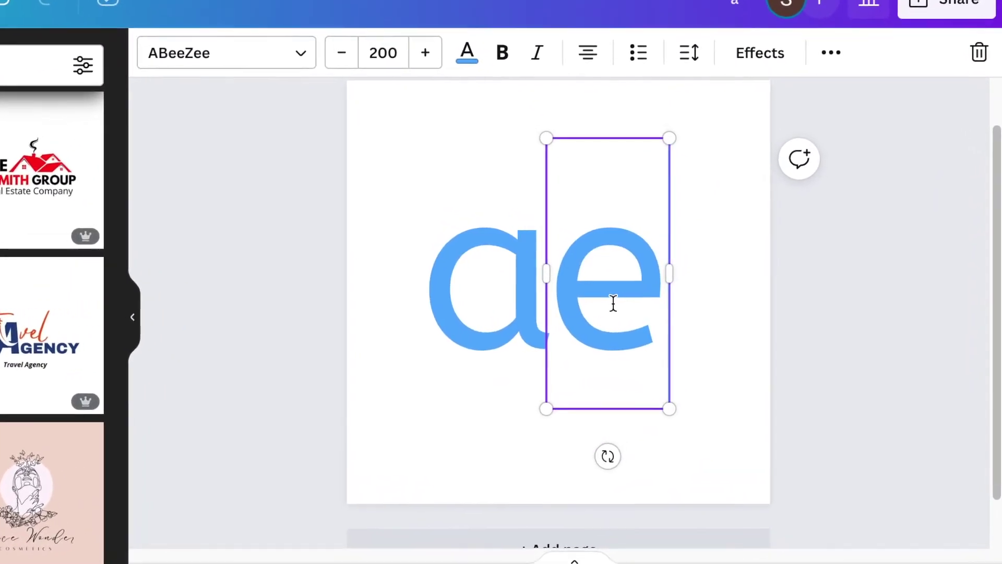
{"action": "left_click_drag", "start_coordinate": [555, 286], "coordinate": [643, 290]}
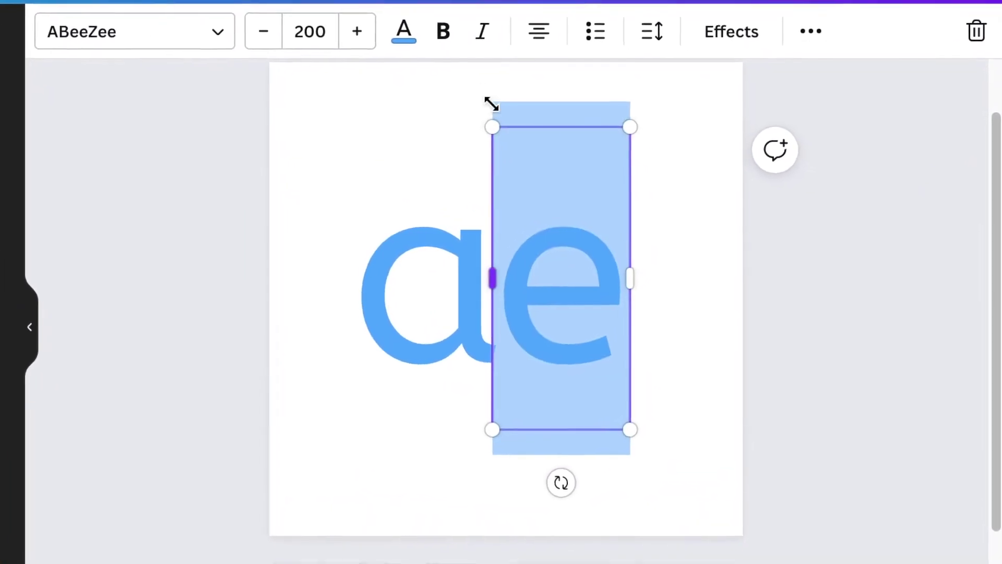
{"action": "key", "text": "BackSpace"}
Position the empty text box over the right side of the light blue a
{"action": "left_click_drag", "start_coordinate": [544, 296], "coordinate": [497, 292]}
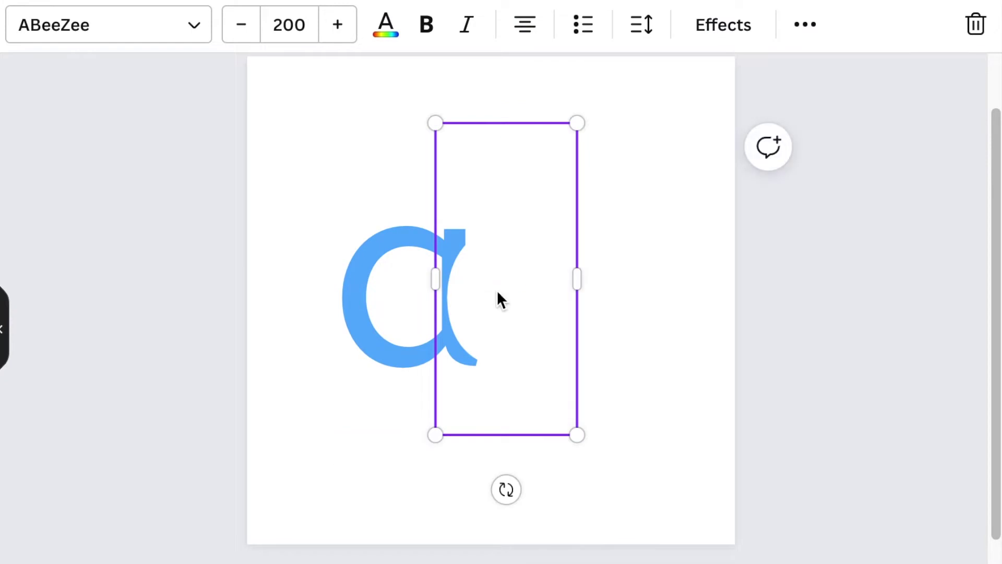
{"action": "key", "text": "Left"}
{"action": "key", "text": "Left"}
{"action": "key", "text": "Left"}
{"action": "key", "text": "Left"}
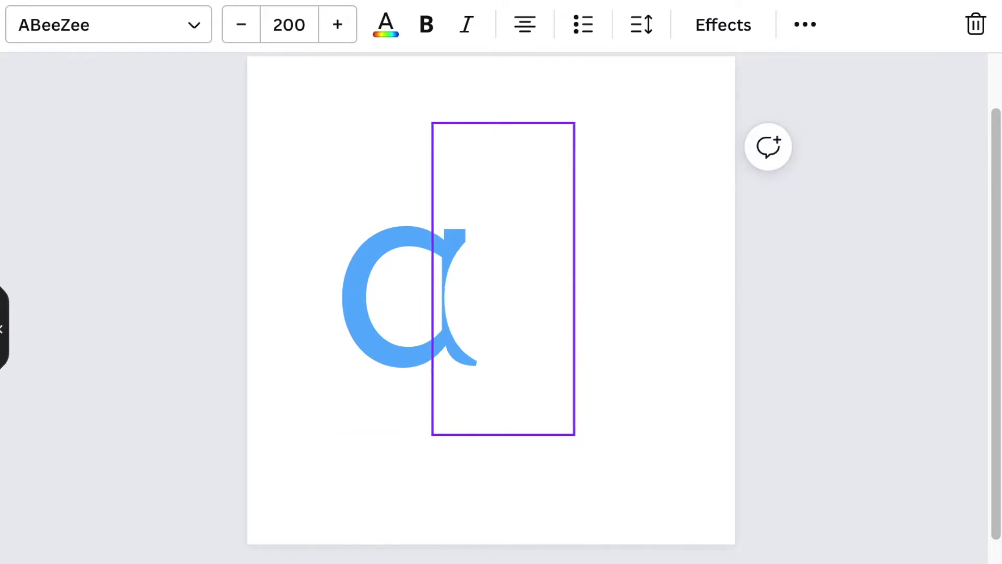
{"action": "key", "text": "Up"}
{"action": "key", "text": "Up"}
{"action": "key", "text": "Up"}
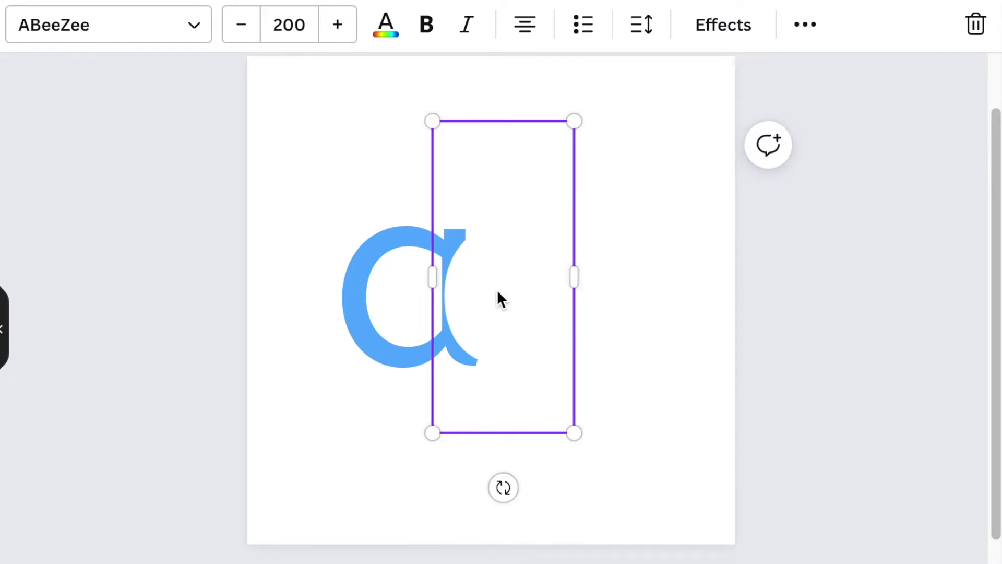
{"action": "key", "text": "shift+Right"}
{"action": "key", "text": "shift+Down"}
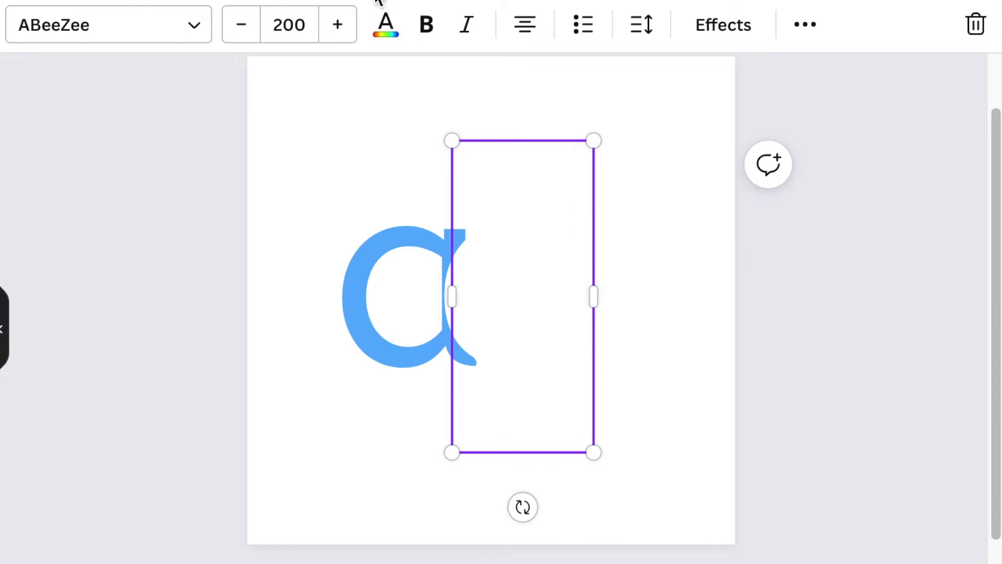
{"action": "left_click", "coordinate": [385, 21]}
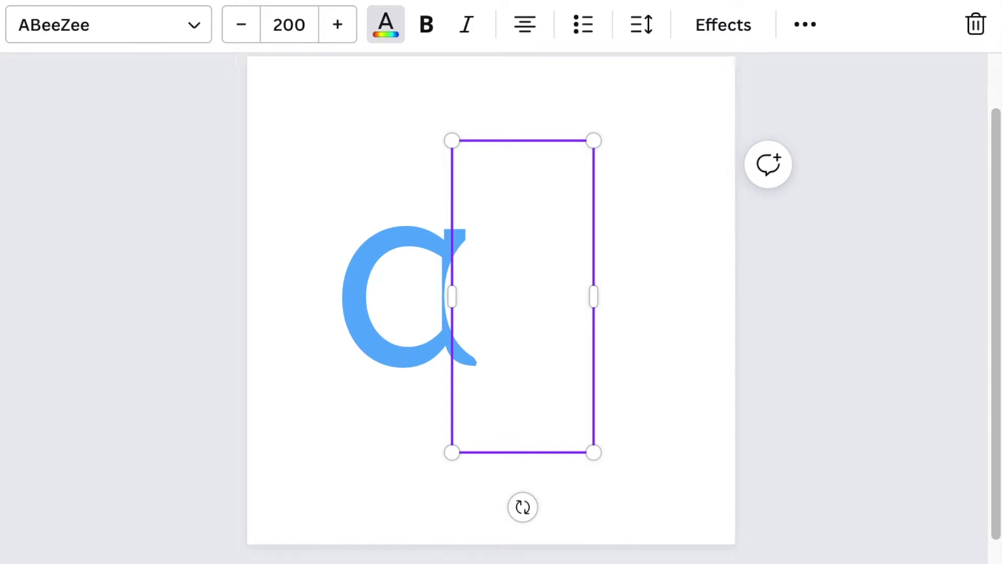
Type a dark blue e and nudge it to overlap the light blue a
{"action": "type", "text": "e"}
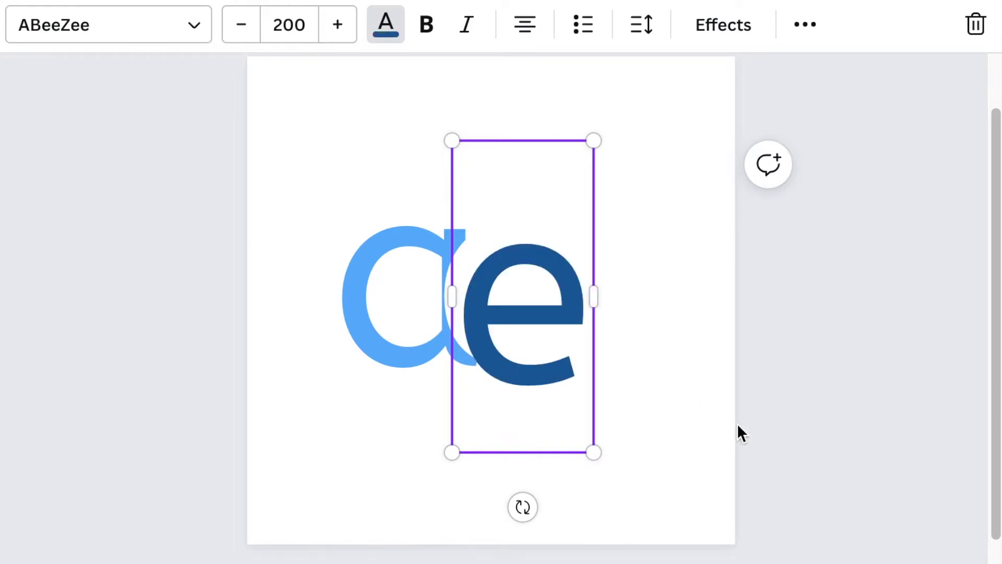
{"action": "left_click", "coordinate": [546, 349]}
{"action": "left_click_drag", "start_coordinate": [538, 330], "coordinate": [533, 330]}
{"action": "key", "text": "Up"}
{"action": "key", "text": "Left"}
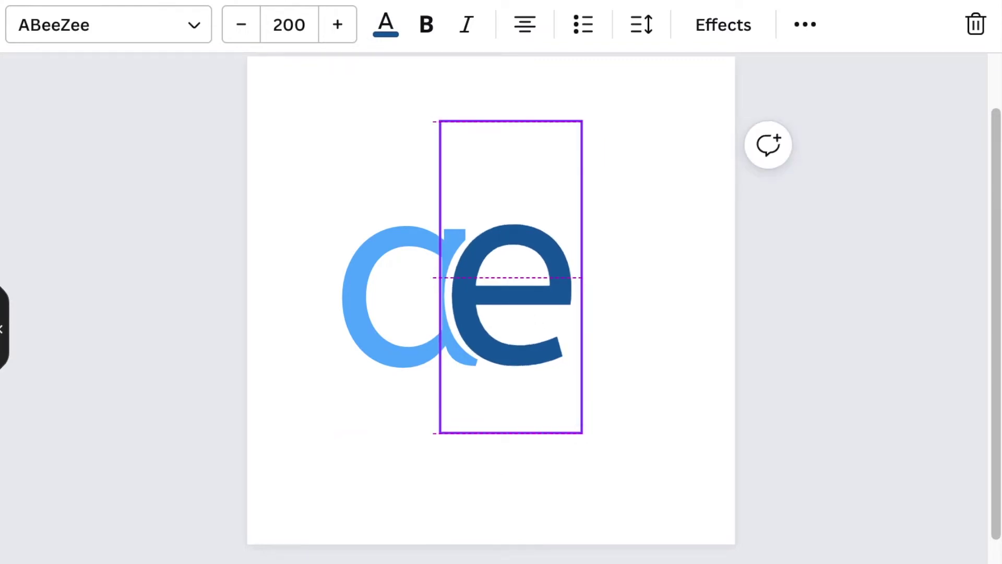
{"action": "key", "text": "Left"}
{"action": "key", "text": "Left"}
{"action": "key", "text": "Left"}
Group the a and e letters and centre the ae logo on the page
{"action": "left_click", "coordinate": [793, 313]}
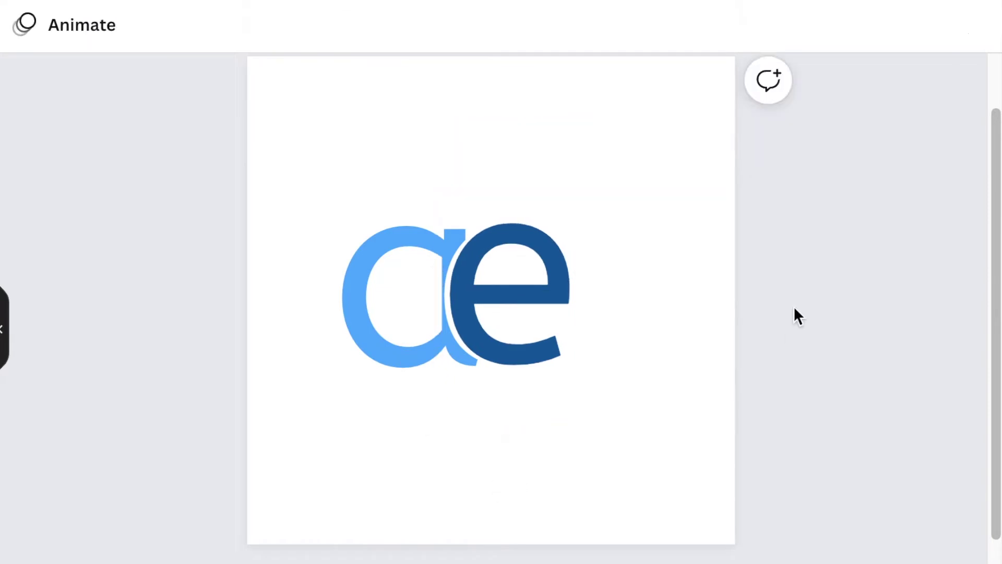
{"action": "left_click", "coordinate": [553, 337]}
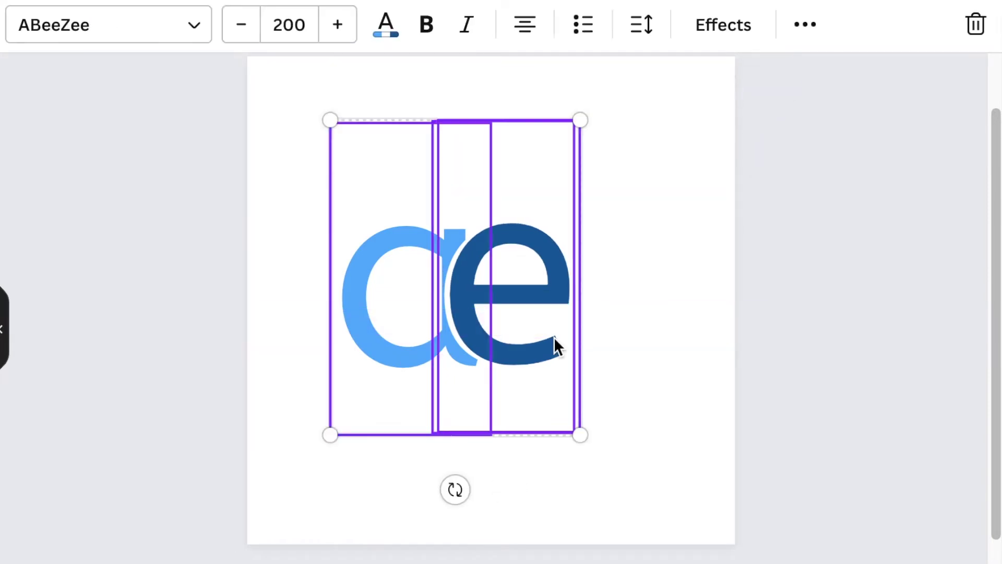
{"action": "left_click", "coordinate": [802, 37]}
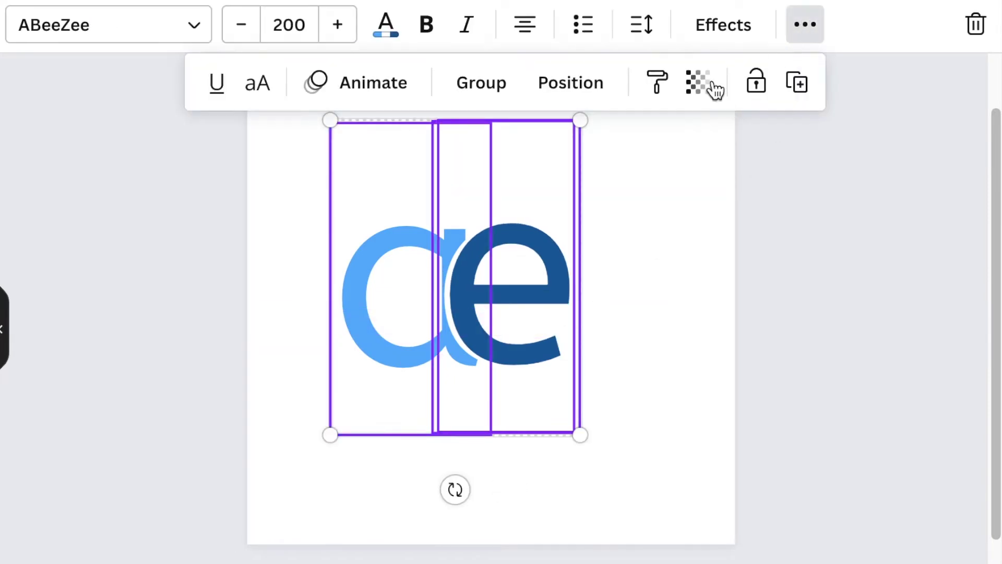
{"action": "left_click", "coordinate": [476, 93]}
{"action": "left_click_drag", "start_coordinate": [406, 308], "coordinate": [439, 308]}
{"action": "left_click", "coordinate": [224, 309]}
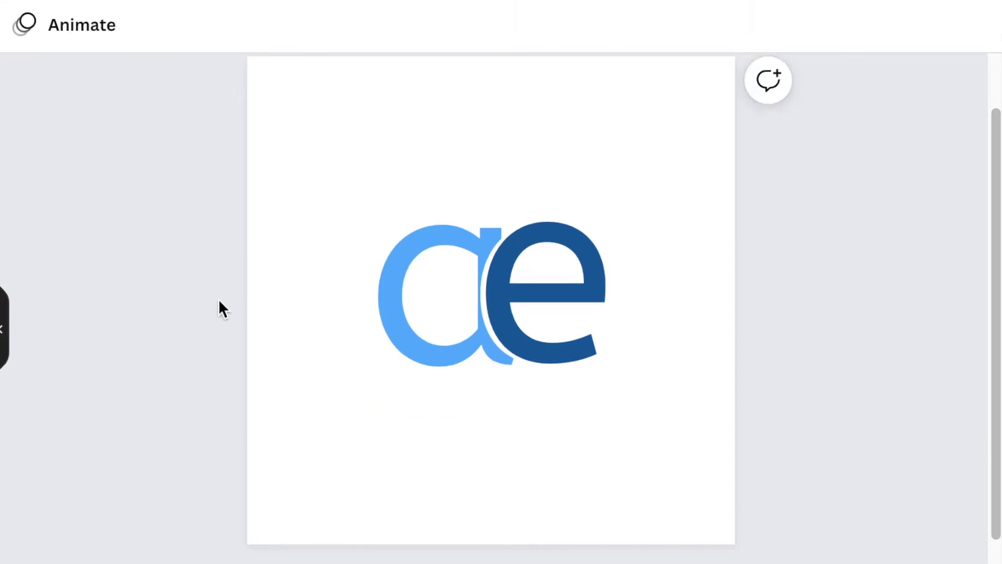
Add a dark blue ADNAN text box below the ae mark and enlarge it
{"action": "key", "text": "t"}
{"action": "left_click_drag", "start_coordinate": [515, 362], "coordinate": [517, 470]}
{"action": "type", "text": "ADNAN"}
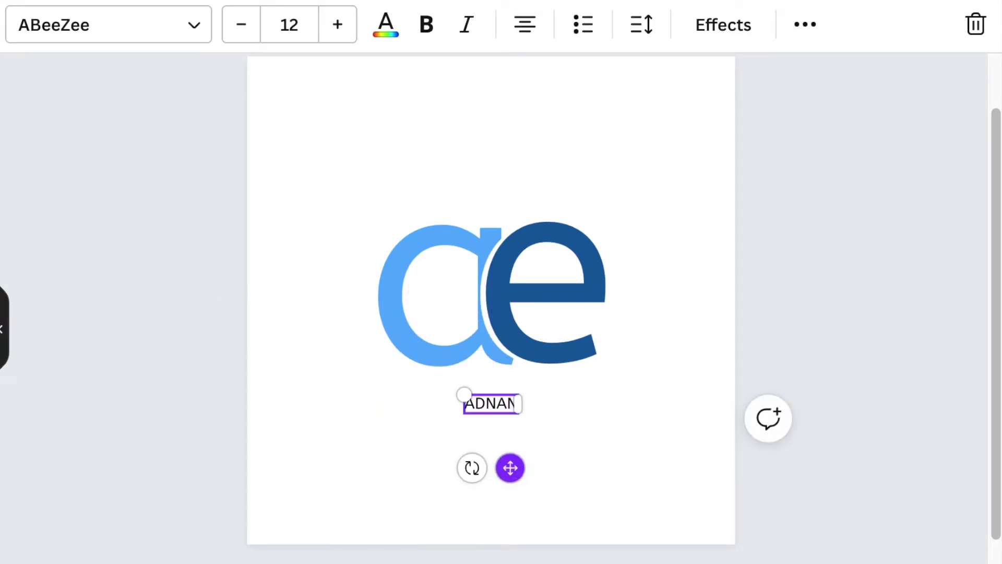
{"action": "left_click_drag", "start_coordinate": [464, 394], "coordinate": [382, 376]}
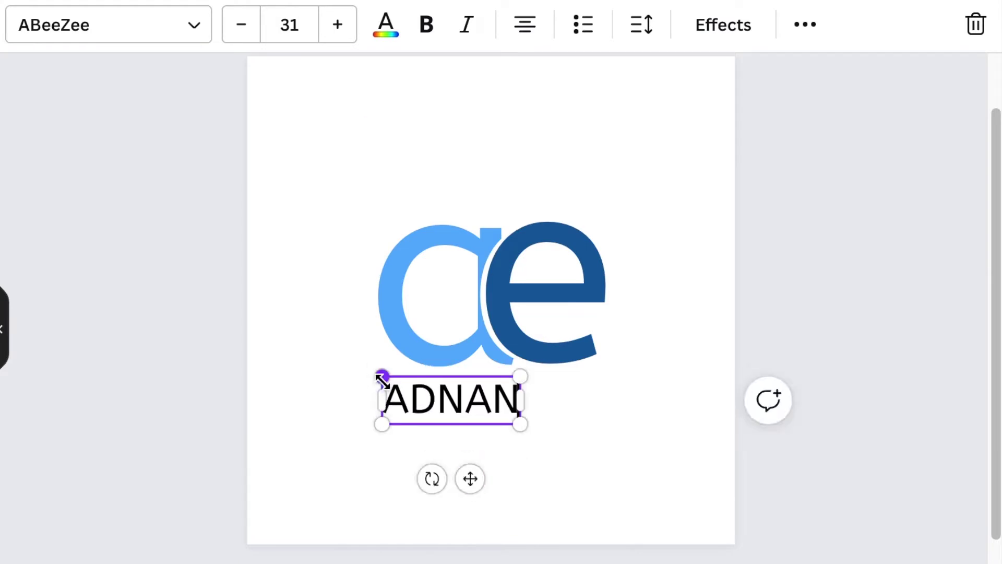
{"action": "left_click_drag", "start_coordinate": [469, 477], "coordinate": [461, 474]}
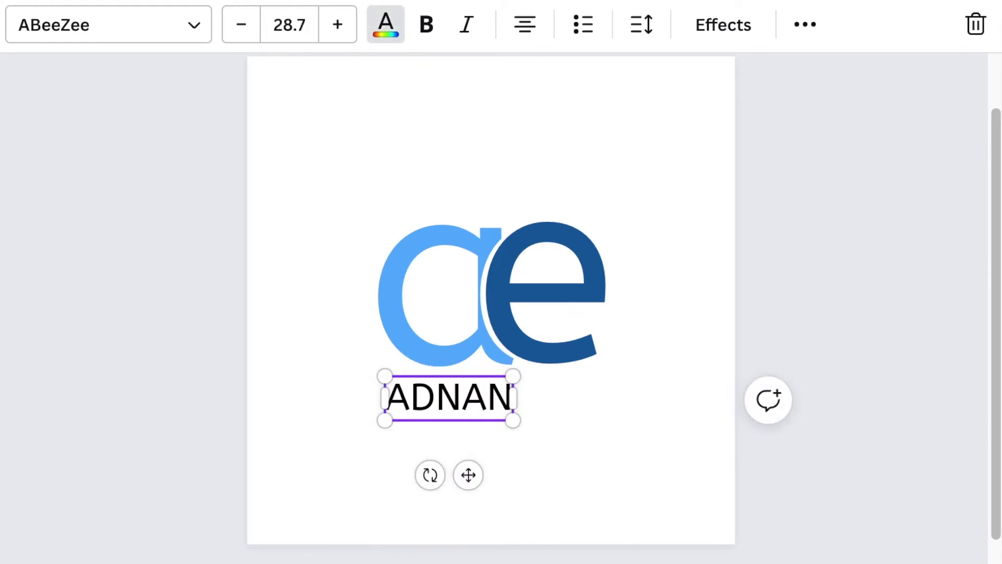
Duplicate ADNAN, retype the copy as EDITZ, and place it right after ADNAN
{"action": "left_click", "coordinate": [490, 419]}
{"action": "key", "text": "ctrl+d"}
{"action": "left_click_drag", "start_coordinate": [487, 414], "coordinate": [586, 397]}
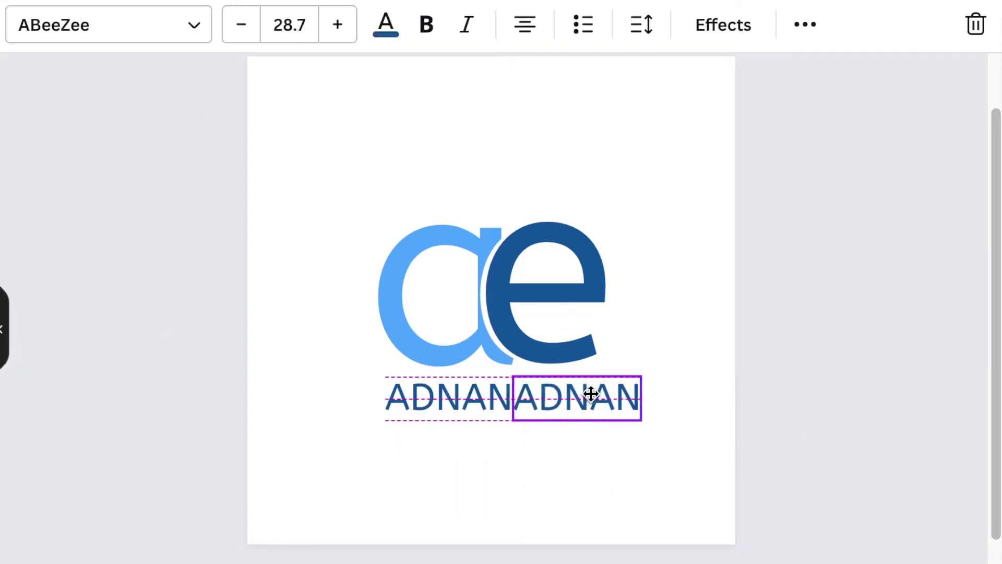
{"action": "double_click", "coordinate": [579, 398]}
{"action": "type", "text": "EDITZ"}
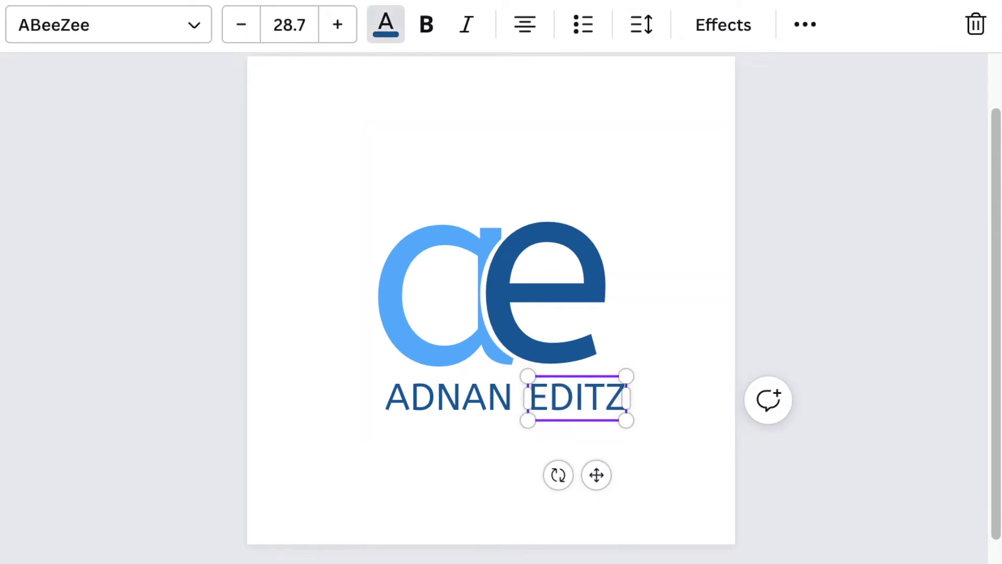
{"action": "left_click_drag", "start_coordinate": [543, 402], "coordinate": [533, 402]}
{"action": "key", "text": "ctrl+a"}
{"action": "left_click", "coordinate": [146, 186]}
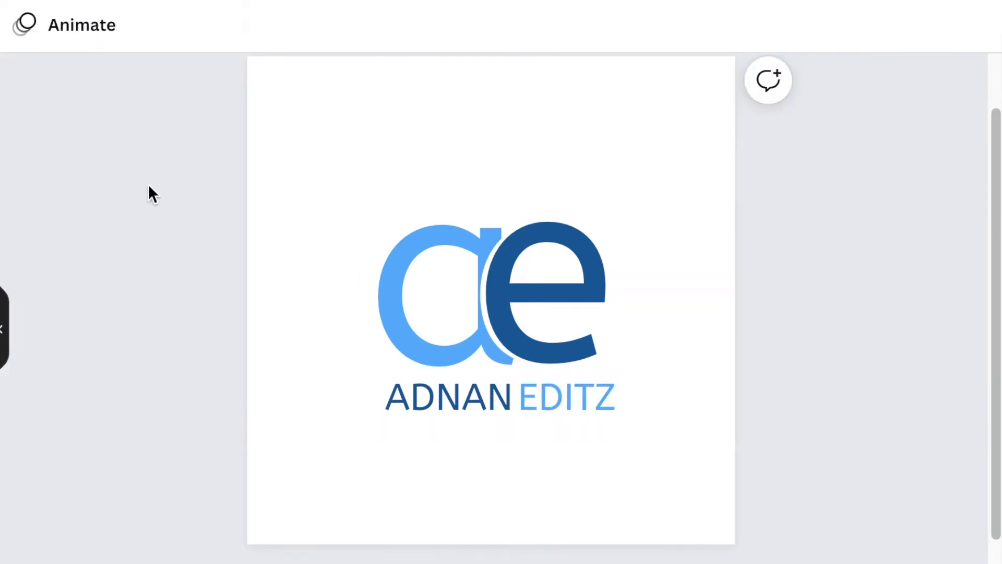
Add a dark blue line under ADNAN EDITZ and give it rounded end points
{"action": "left_click", "coordinate": [302, 150]}
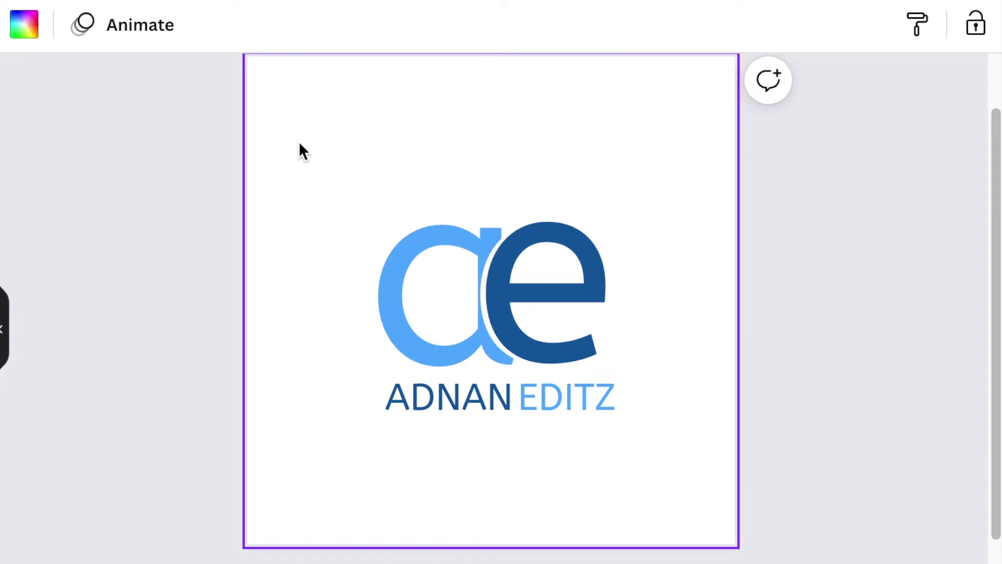
{"action": "key", "text": "l"}
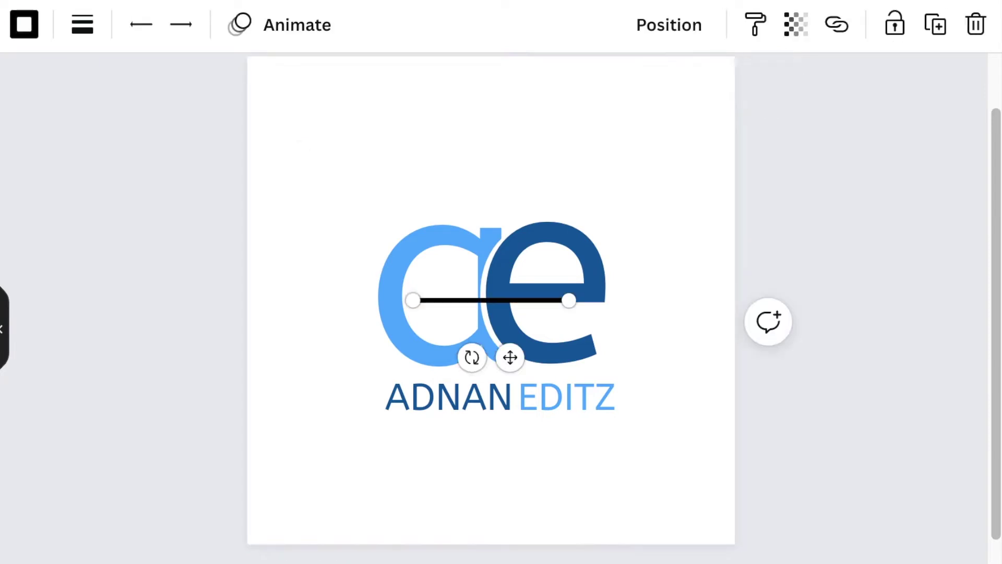
{"action": "left_click_drag", "start_coordinate": [509, 357], "coordinate": [522, 481]}
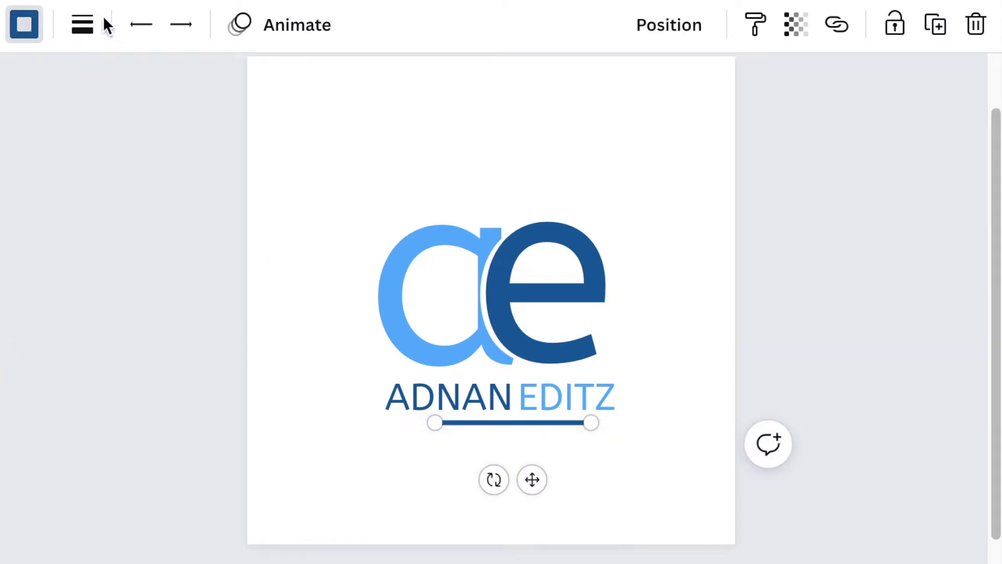
{"action": "left_click", "coordinate": [83, 26]}
{"action": "left_click", "coordinate": [391, 158]}
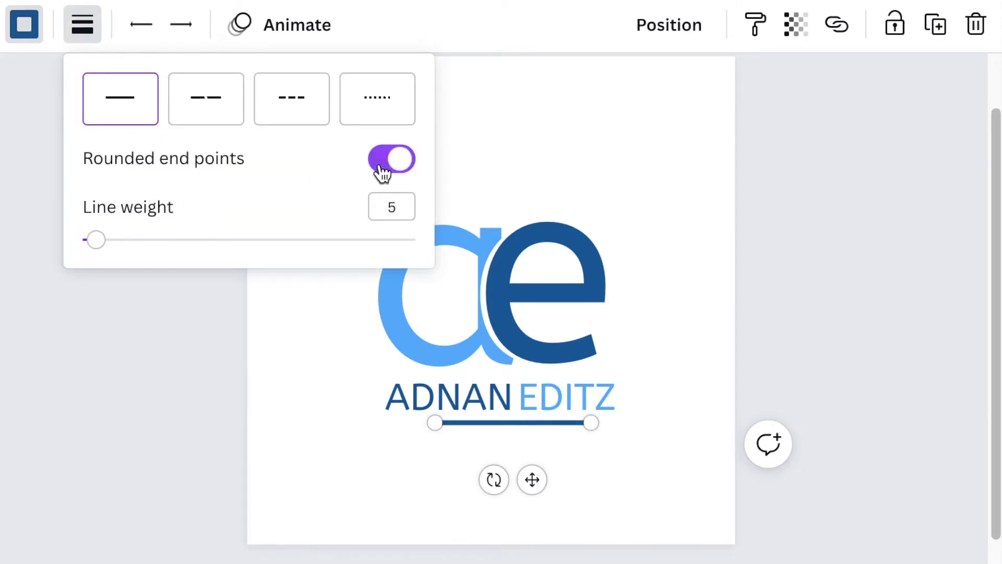
{"action": "left_click", "coordinate": [134, 387]}
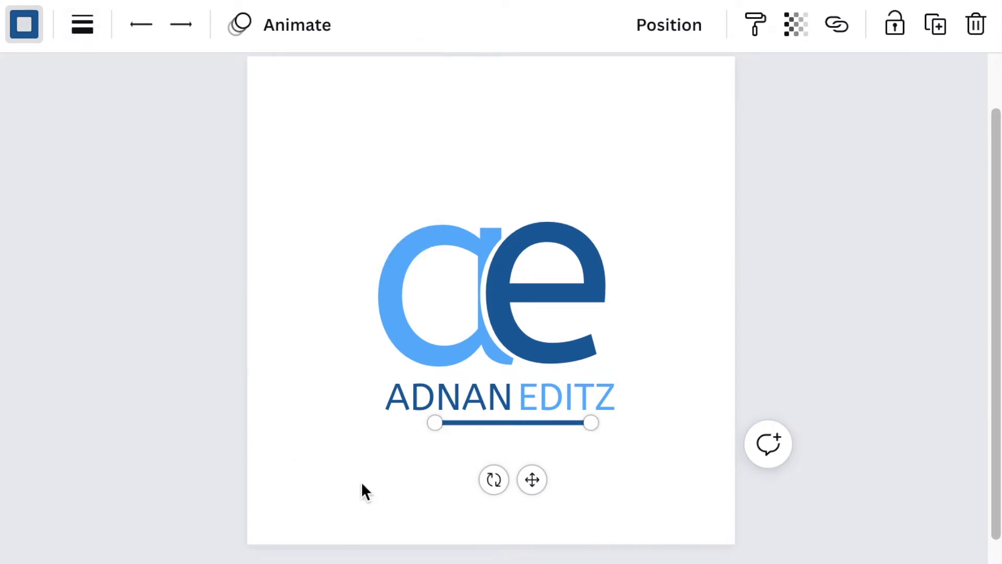
Select all logo elements and shift them slightly up and right
{"action": "left_click", "coordinate": [321, 464]}
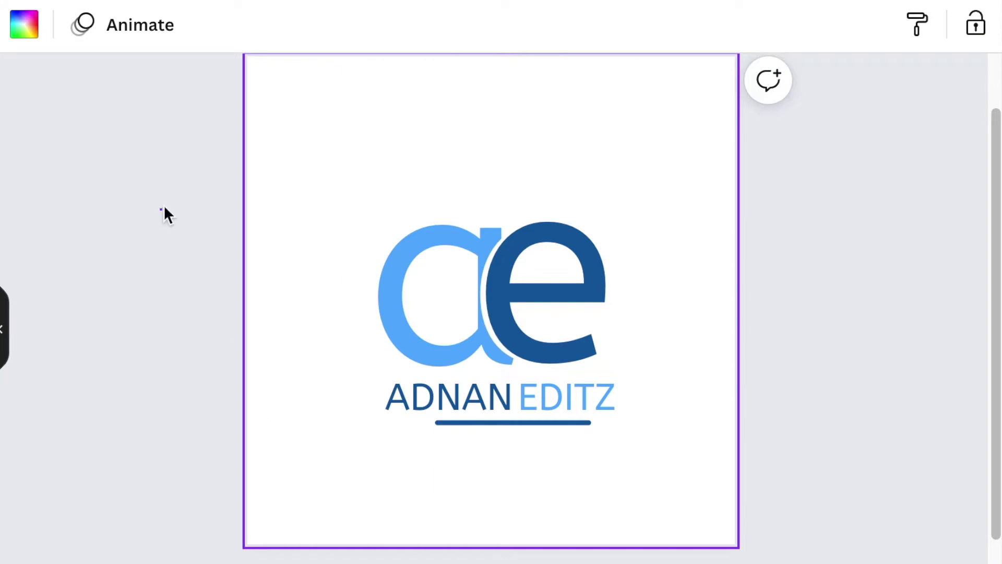
{"action": "left_click_drag", "start_coordinate": [160, 210], "coordinate": [638, 415]}
{"action": "left_click_drag", "start_coordinate": [580, 368], "coordinate": [588, 346]}
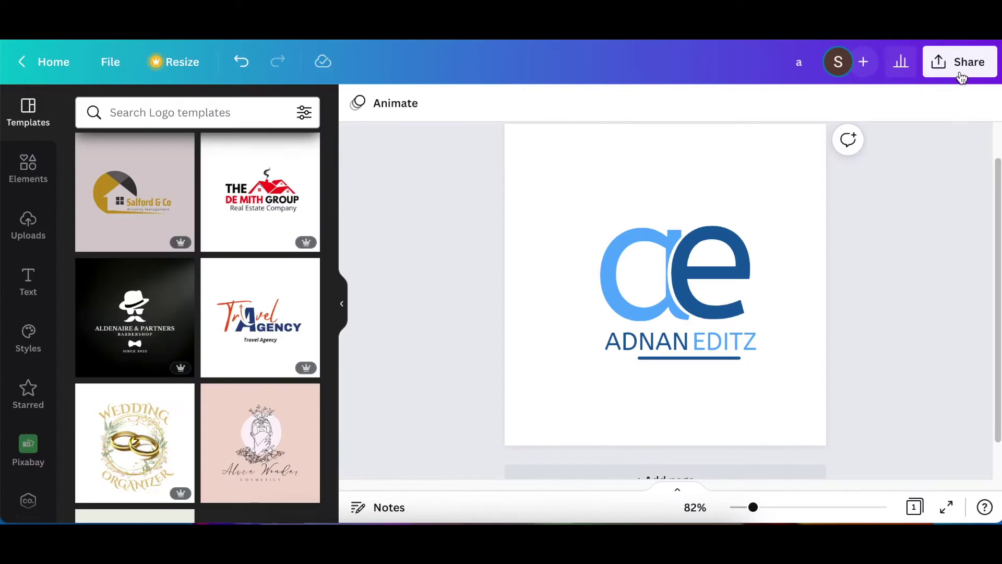
Download the logo design as a 500 × 500 px PNG
{"action": "left_click", "coordinate": [962, 68]}
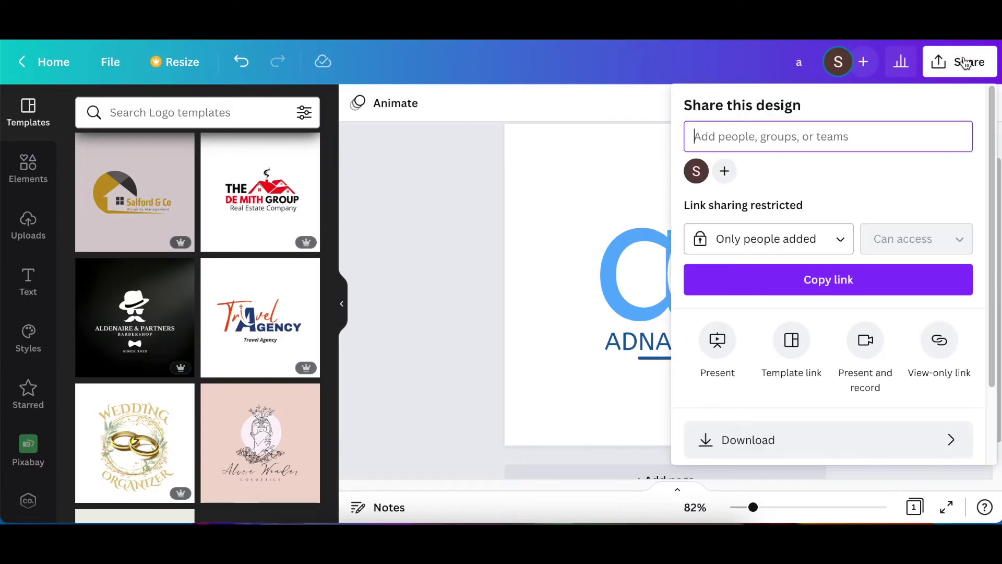
{"action": "scroll", "coordinate": [916, 187], "scroll_direction": "down", "scroll_amount": 2}
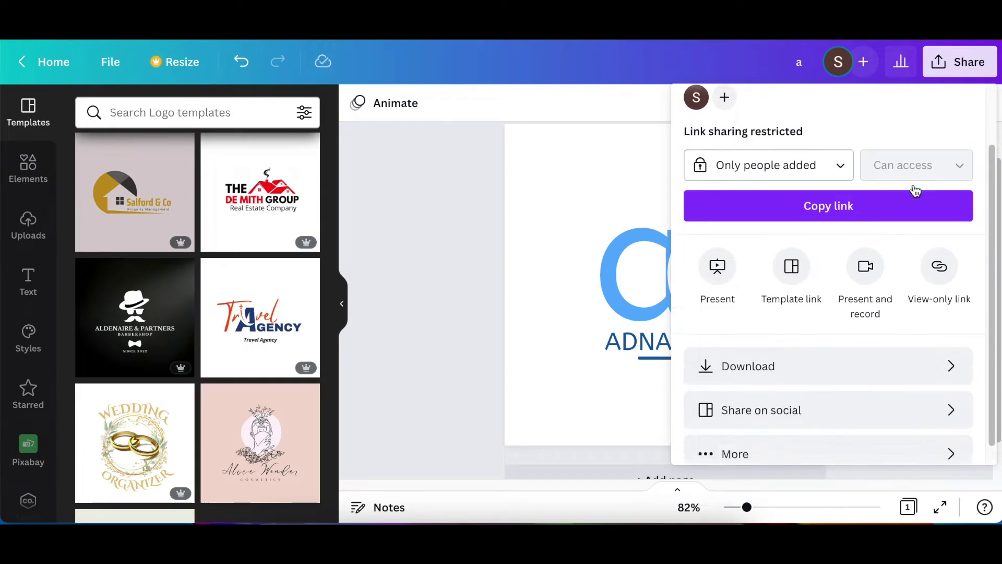
{"action": "left_click", "coordinate": [857, 350]}
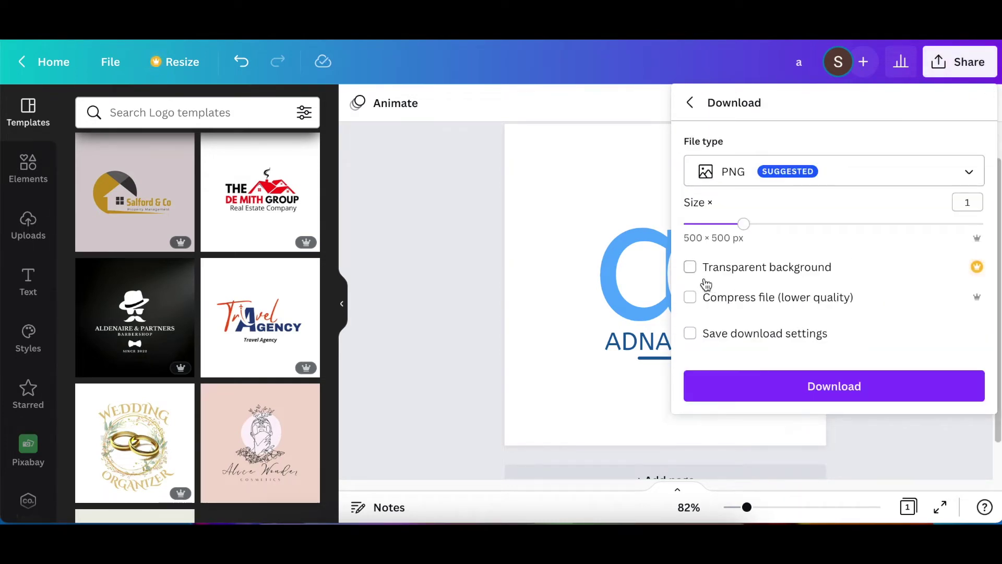
{"action": "left_click", "coordinate": [870, 386]}
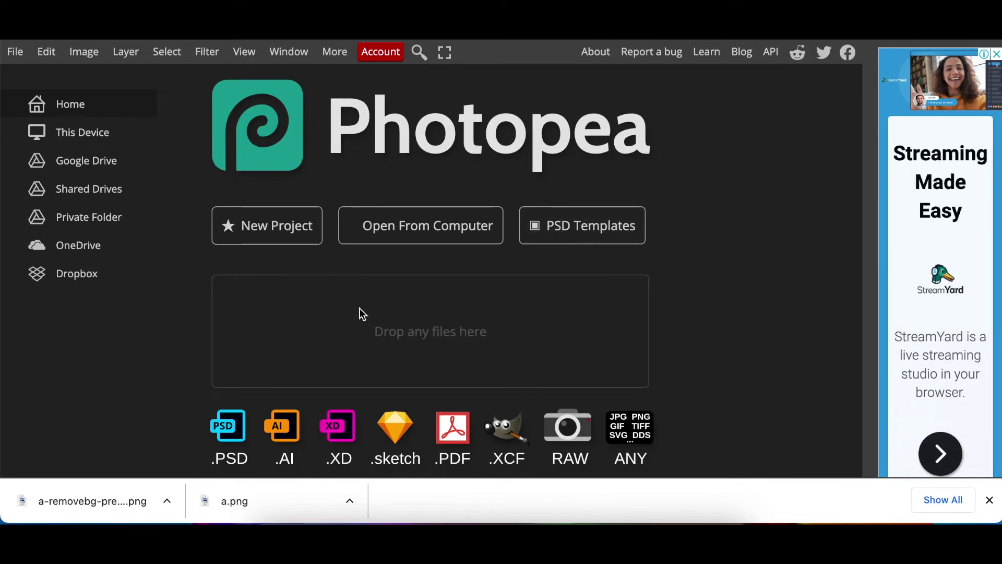
Open the Paper Logo Mockup from Photopea's PSD Templates for editing
{"action": "left_click", "coordinate": [594, 233]}
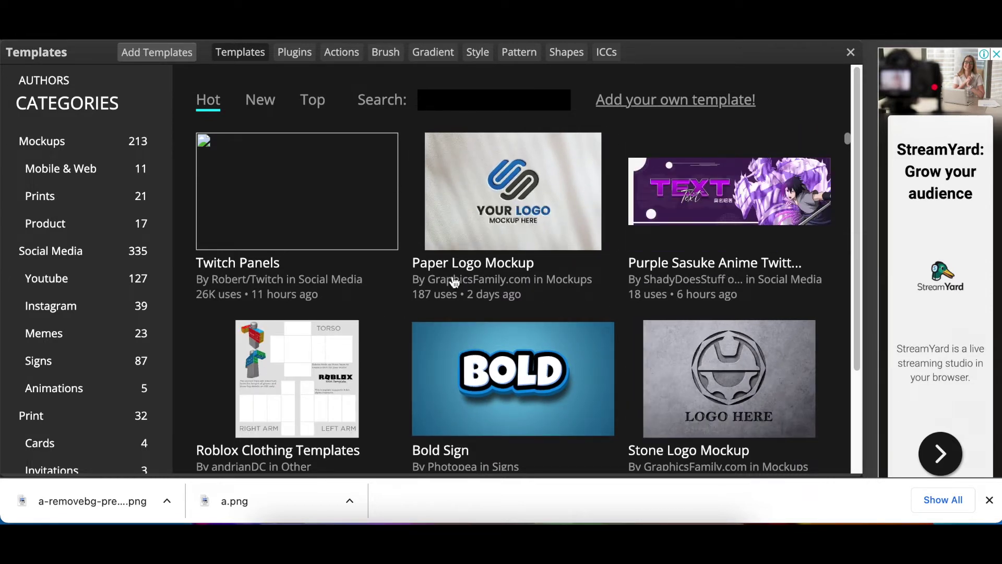
{"action": "left_click", "coordinate": [482, 264]}
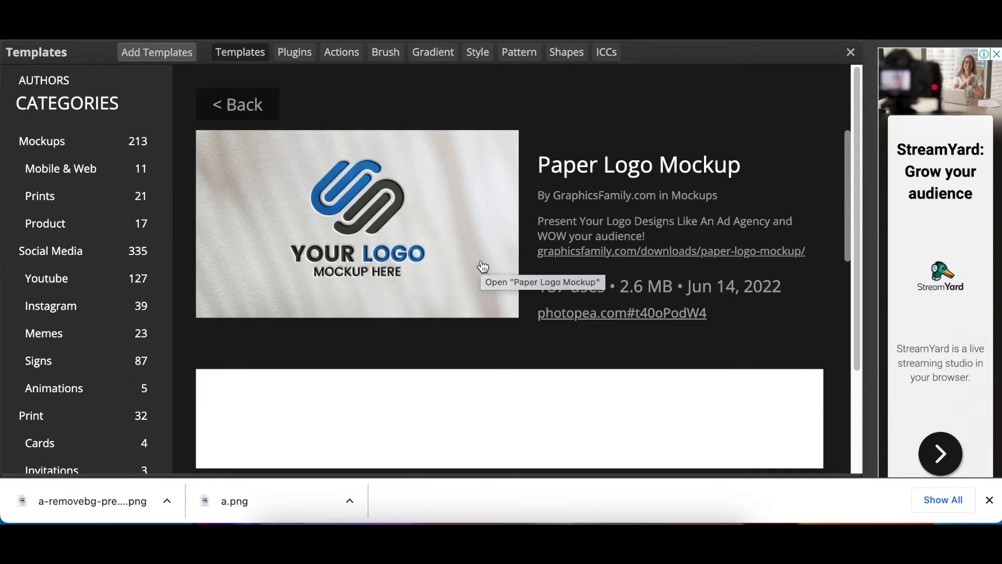
{"action": "left_click", "coordinate": [605, 317]}
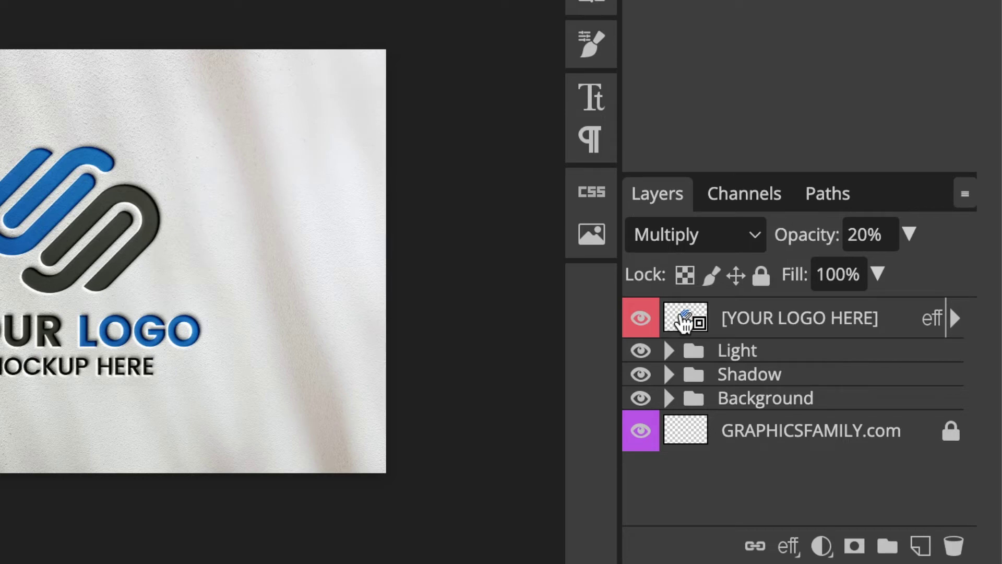
Replace the [YOUR LOGO HERE] placeholder with the background-free ae ADNAN EDITZ logo, scaled to about 239% and centred
{"action": "double_click", "coordinate": [682, 322]}
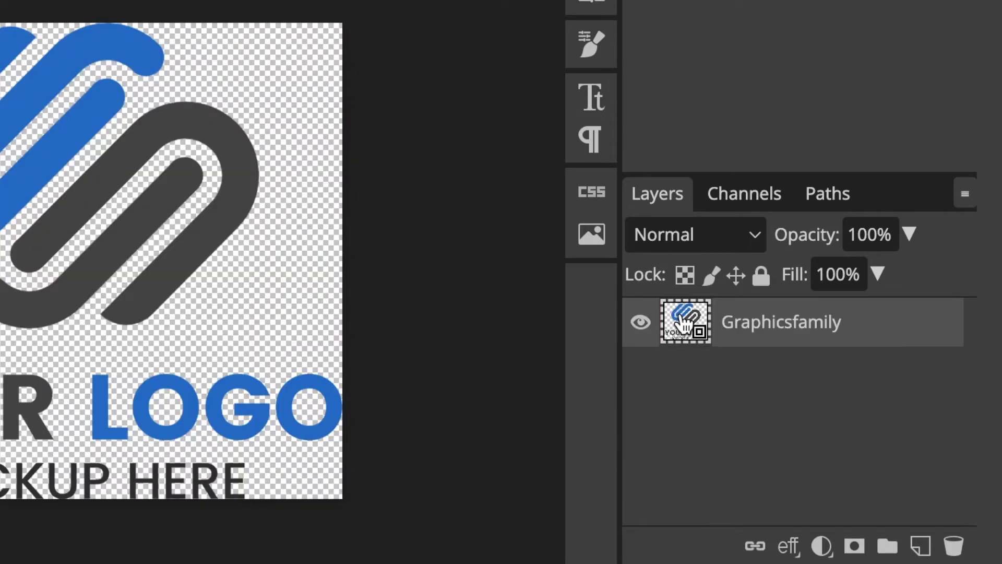
{"action": "left_click", "coordinate": [640, 323]}
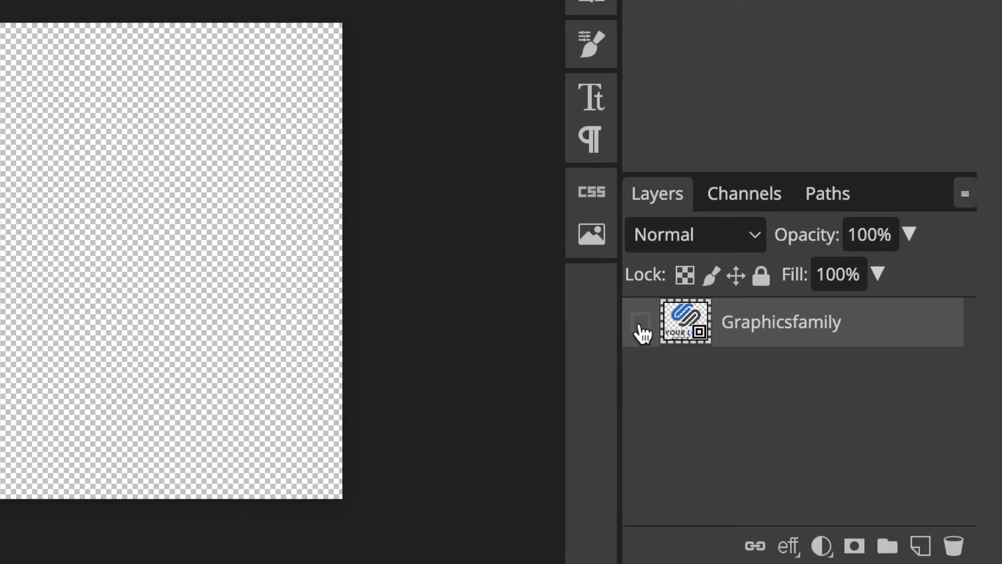
{"action": "left_click_drag", "start_coordinate": [83, 501], "coordinate": [209, 449]}
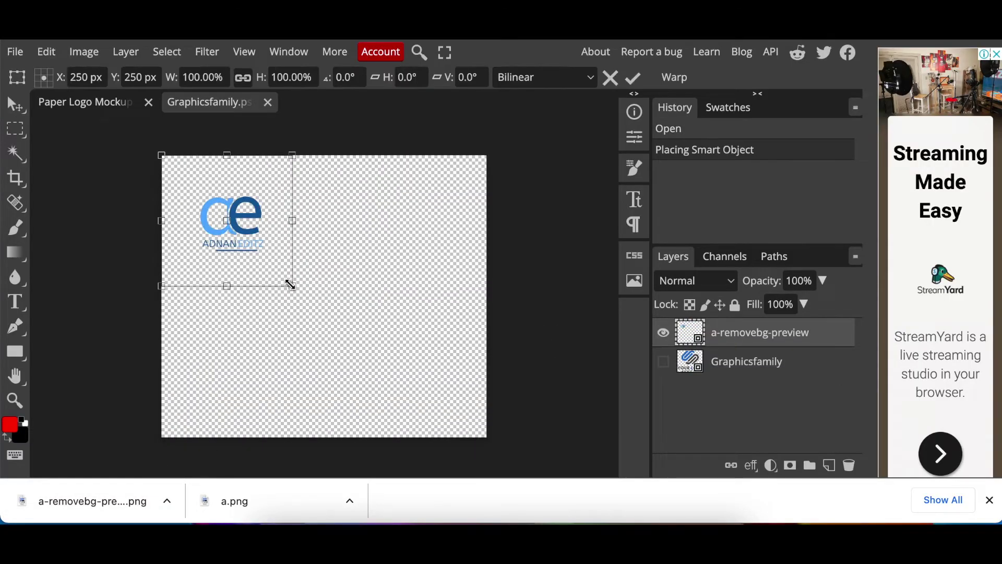
{"action": "left_click_drag", "start_coordinate": [291, 285], "coordinate": [473, 467]}
{"action": "left_click_drag", "start_coordinate": [443, 385], "coordinate": [443, 373]}
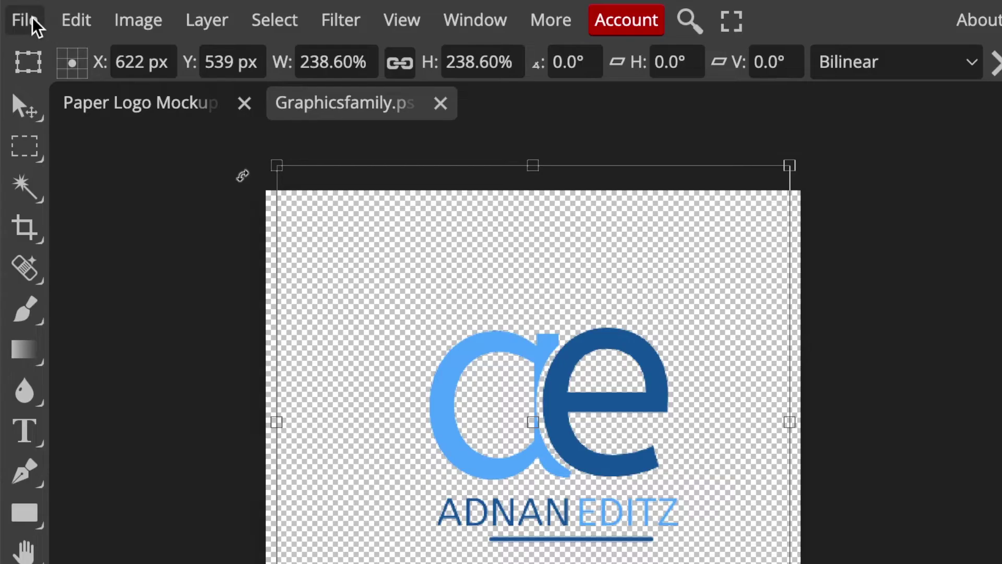
Save the smart object and return to the Paper Logo Mockup, which now shows the embossed logo
{"action": "left_click", "coordinate": [25, 20]}
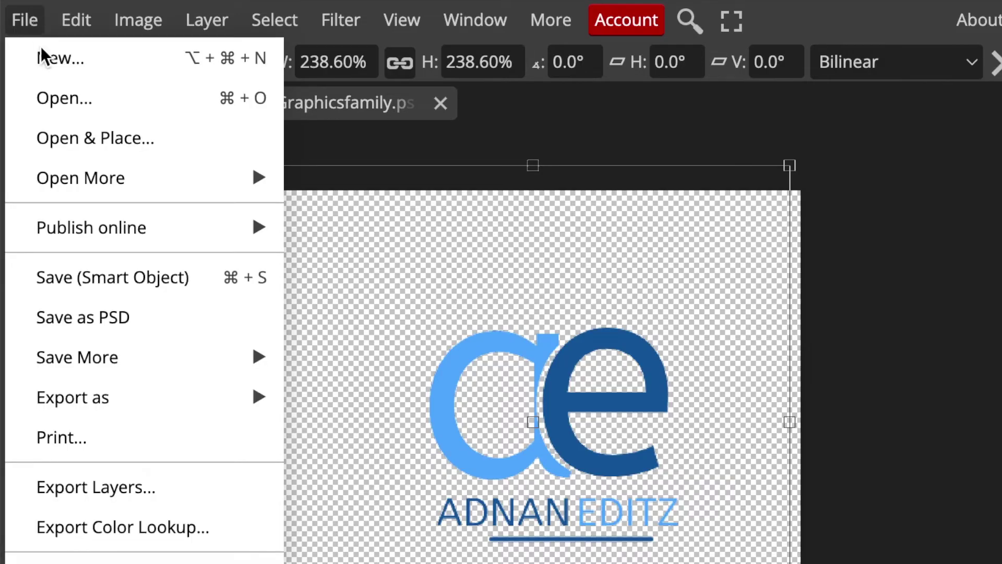
{"action": "left_click", "coordinate": [104, 277]}
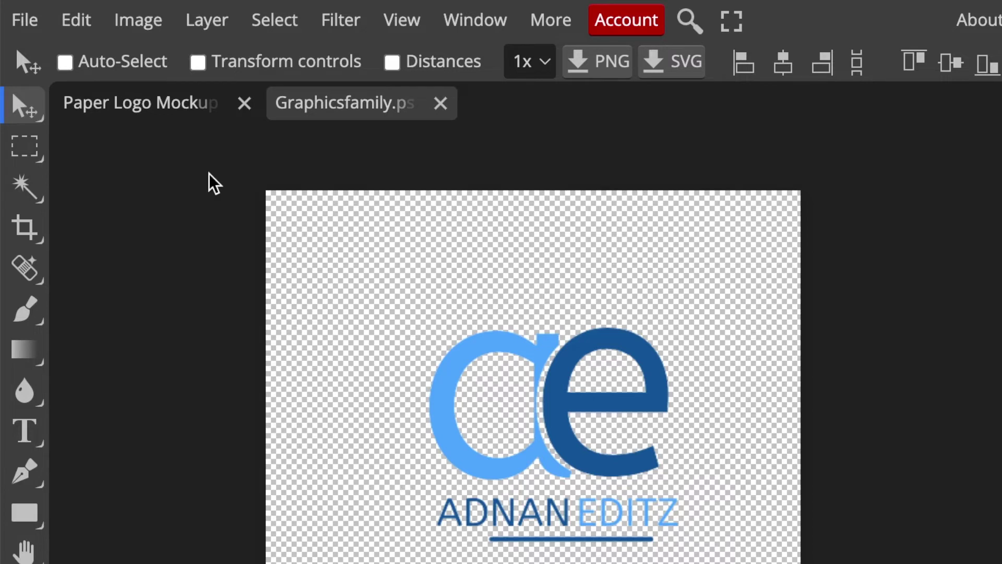
{"action": "left_click", "coordinate": [146, 118]}
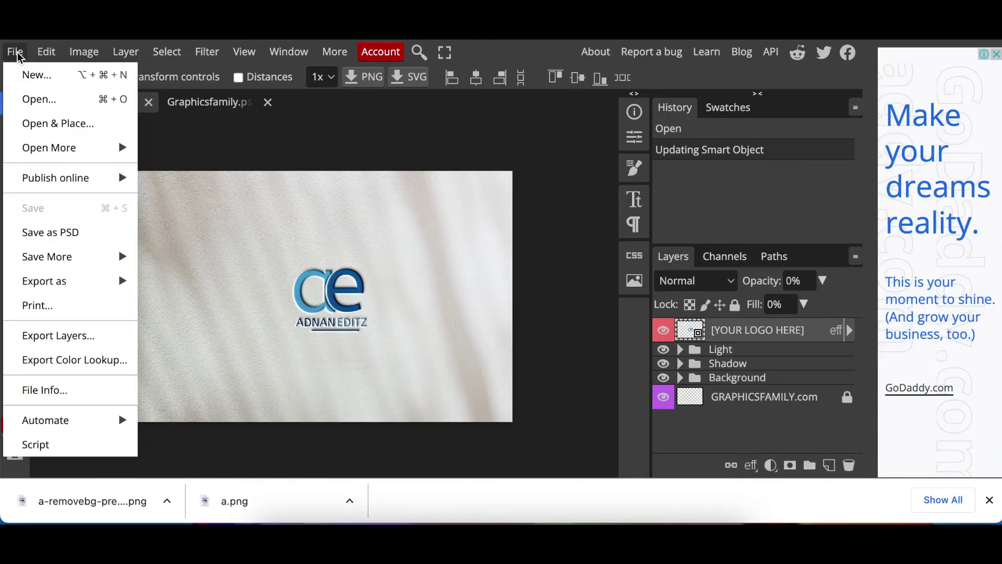
Export the paper mockup as a PNG and preview the downloaded image
{"action": "mouse_move", "coordinate": [58, 282]}
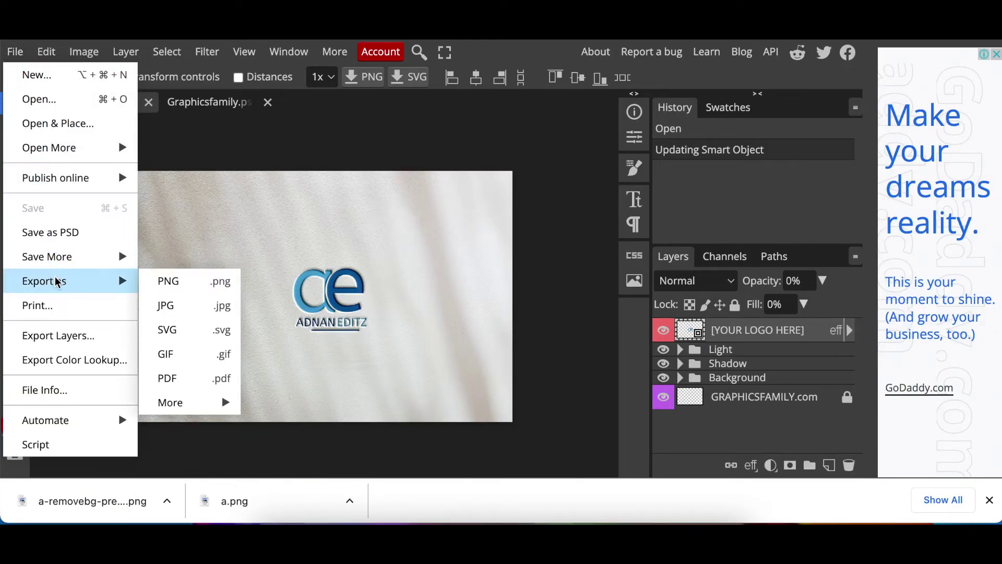
{"action": "left_click", "coordinate": [186, 282]}
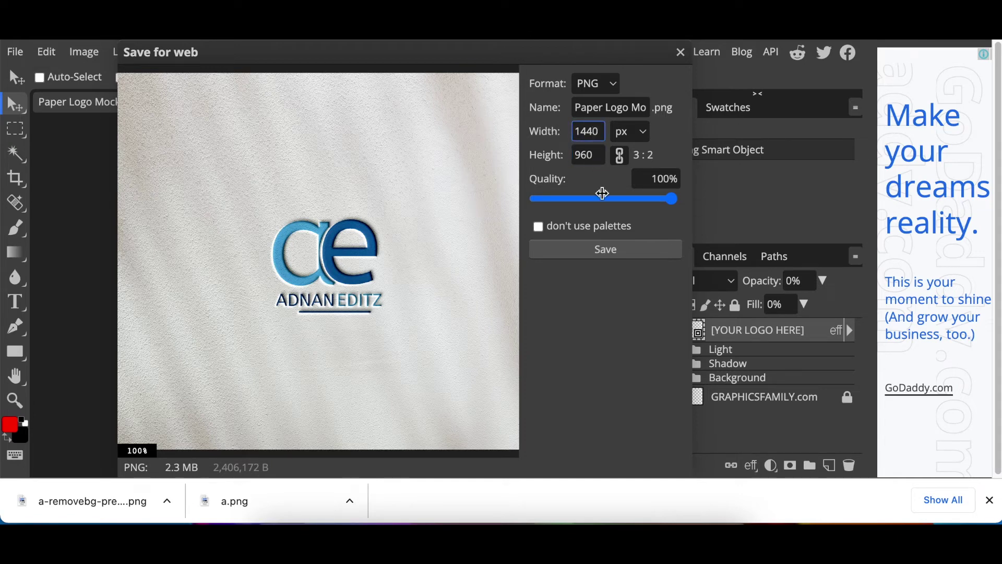
{"action": "left_click", "coordinate": [617, 250]}
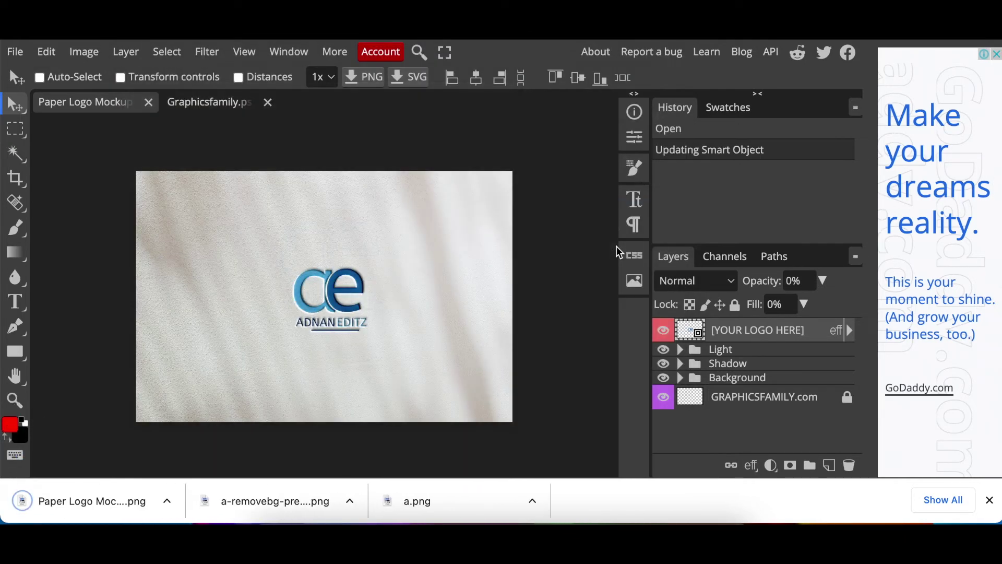
{"action": "left_click", "coordinate": [123, 502]}
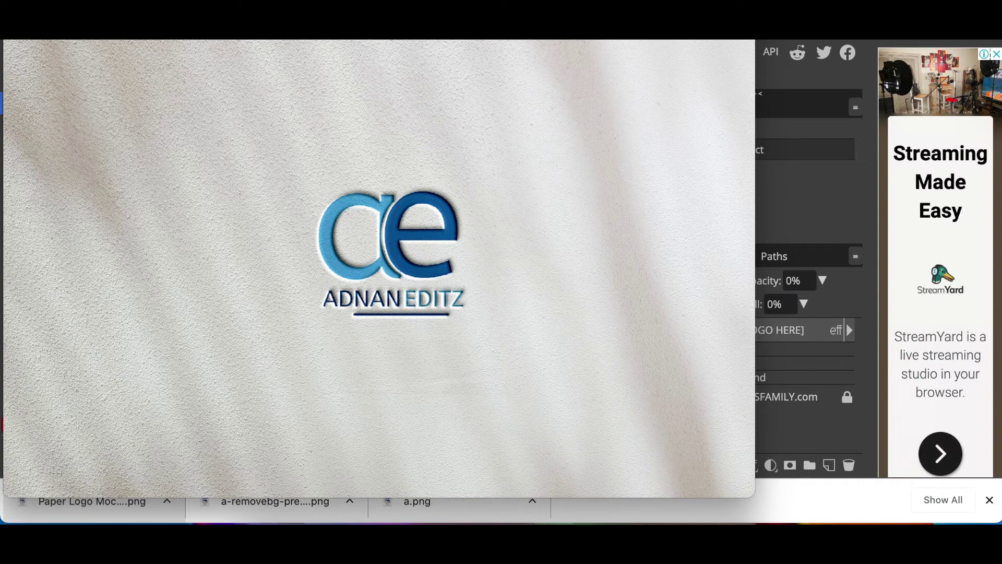
{"action": "key", "text": "Escape"}
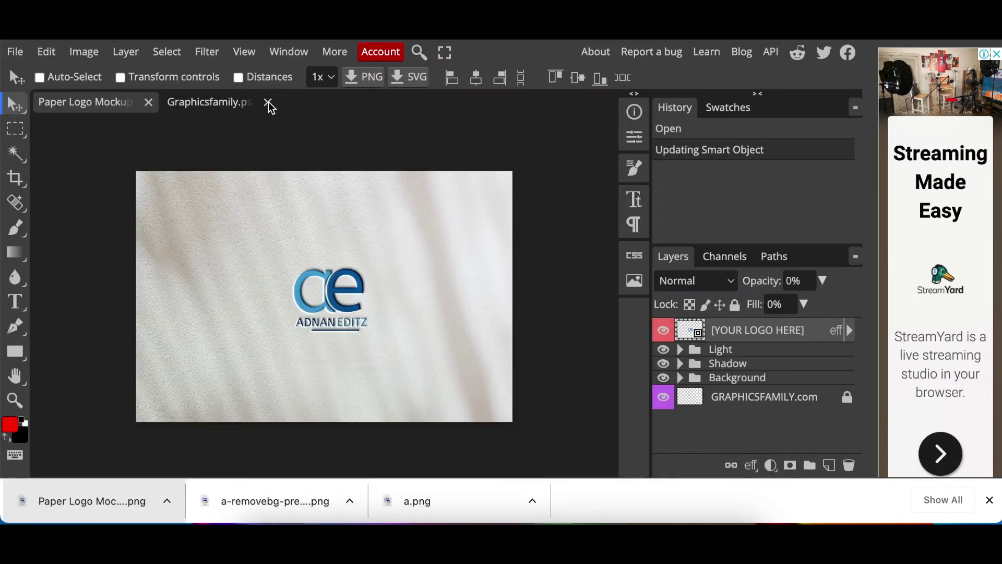
Close the Paper Logo Mockup without saving, then close the Graphicsfamily document
{"action": "left_click", "coordinate": [149, 102]}
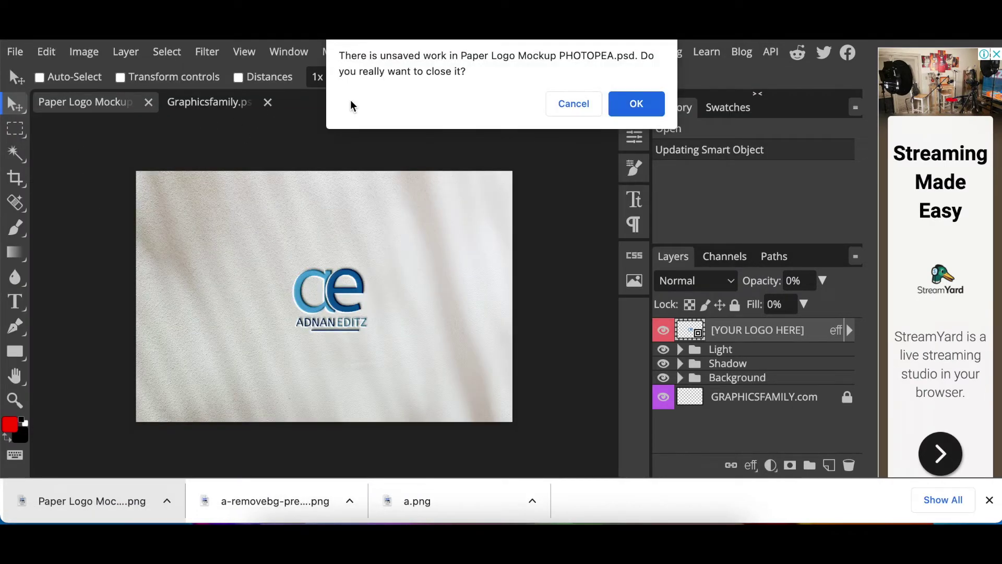
{"action": "left_click", "coordinate": [625, 99]}
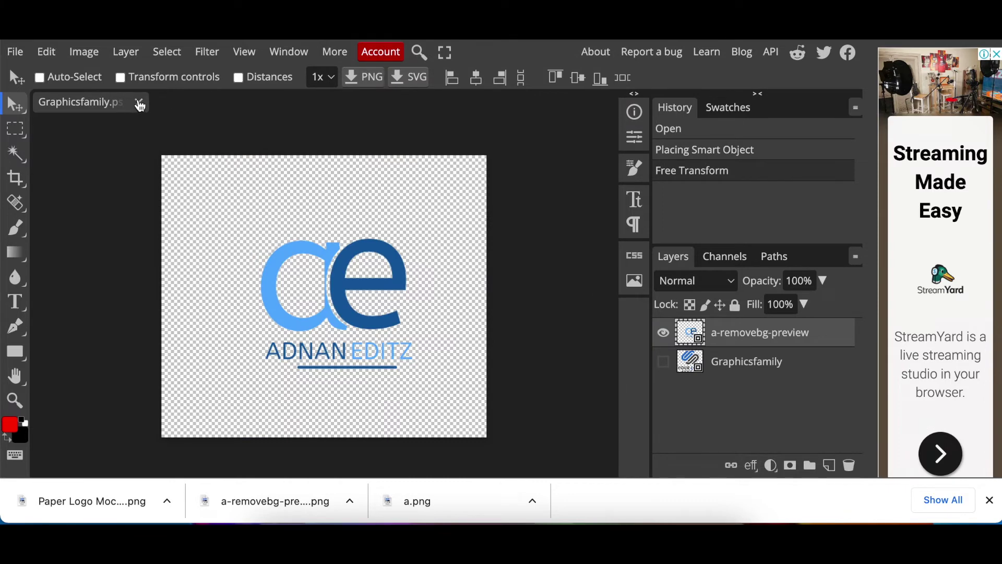
{"action": "left_click", "coordinate": [139, 103]}
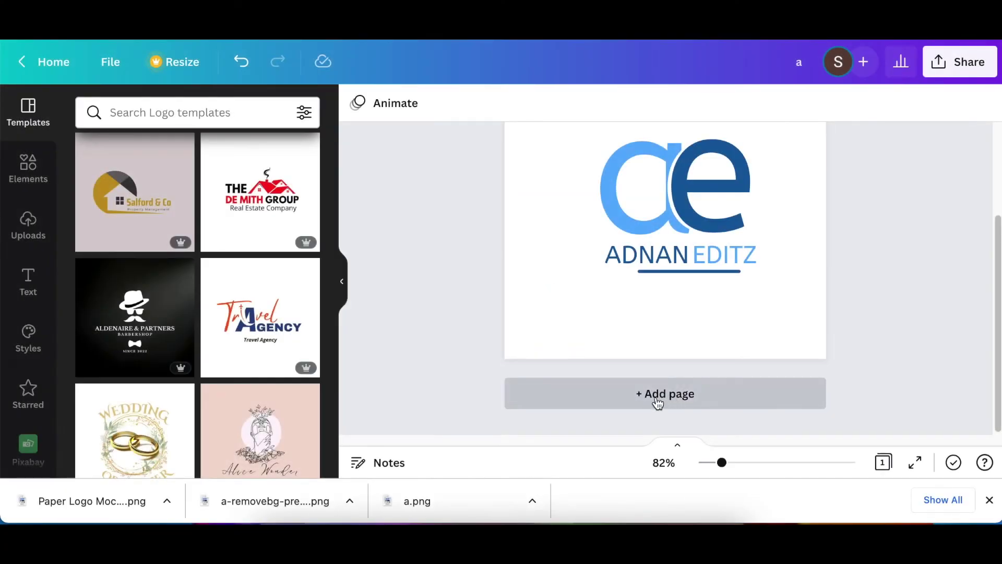
On a new second page, add a large letter A in Gota Light, coloured dark blue
{"action": "left_click", "coordinate": [651, 391]}
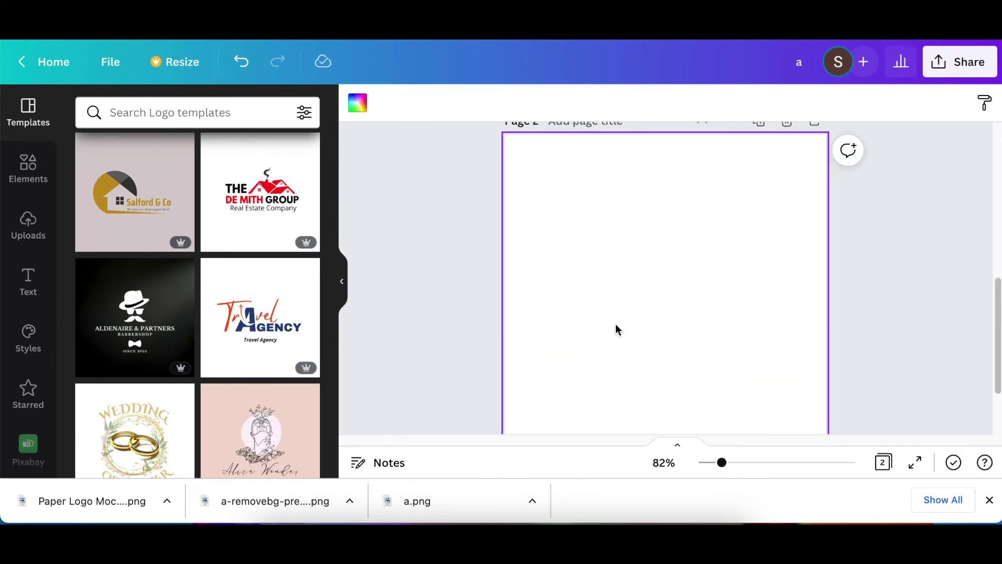
{"action": "key", "text": "t"}
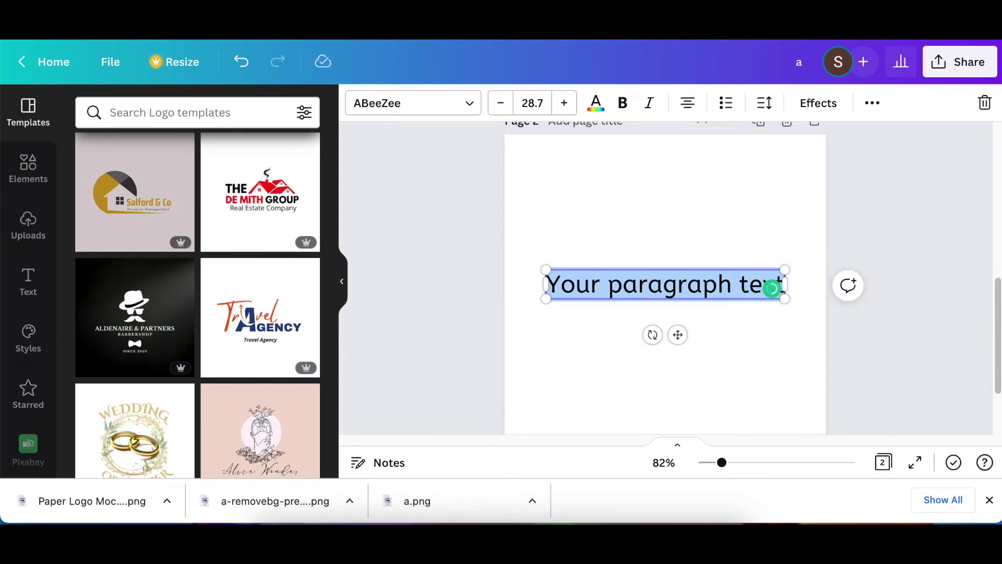
{"action": "type", "text": "A"}
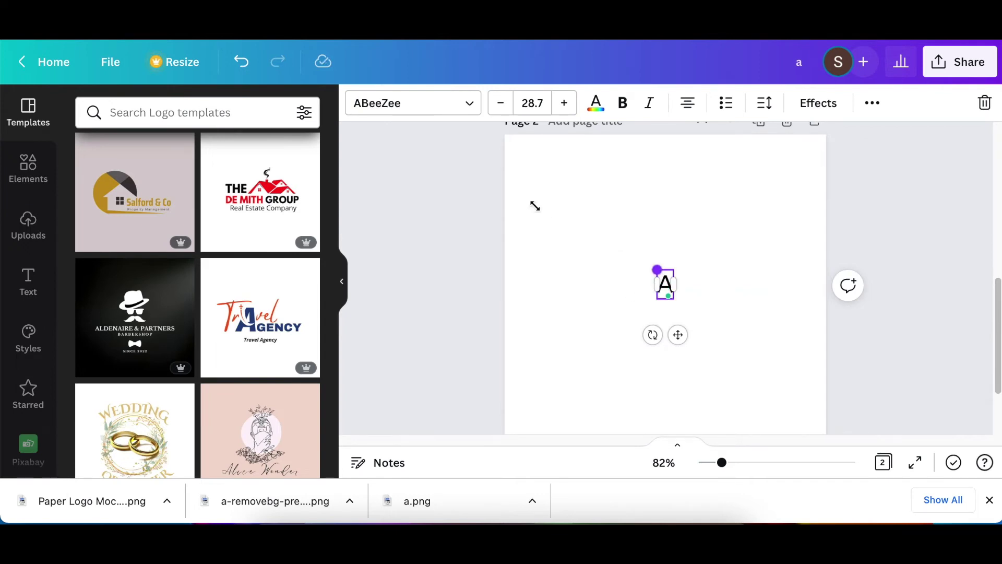
{"action": "left_click_drag", "start_coordinate": [536, 206], "coordinate": [513, 188]}
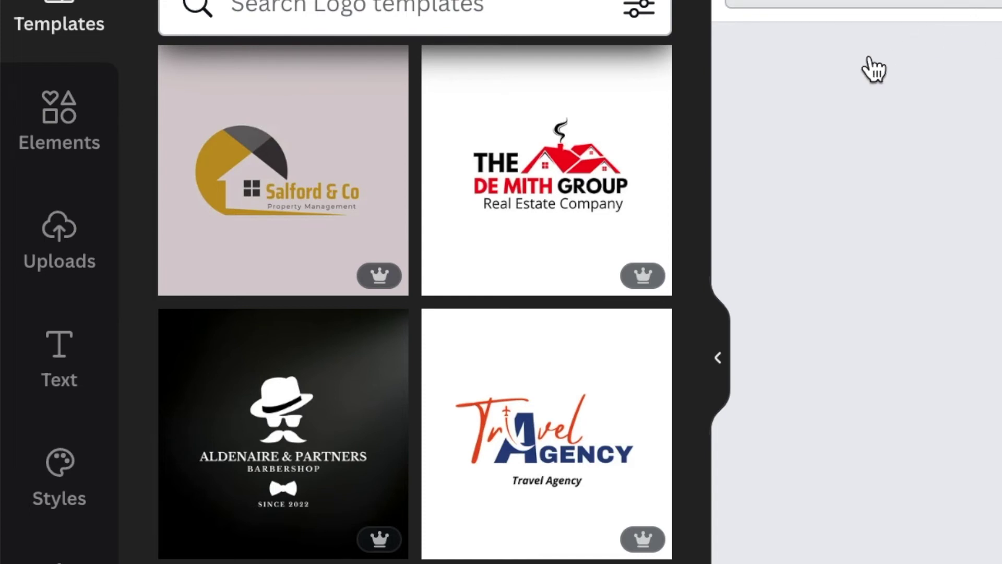
{"action": "key", "text": "ctrl+shift+f"}
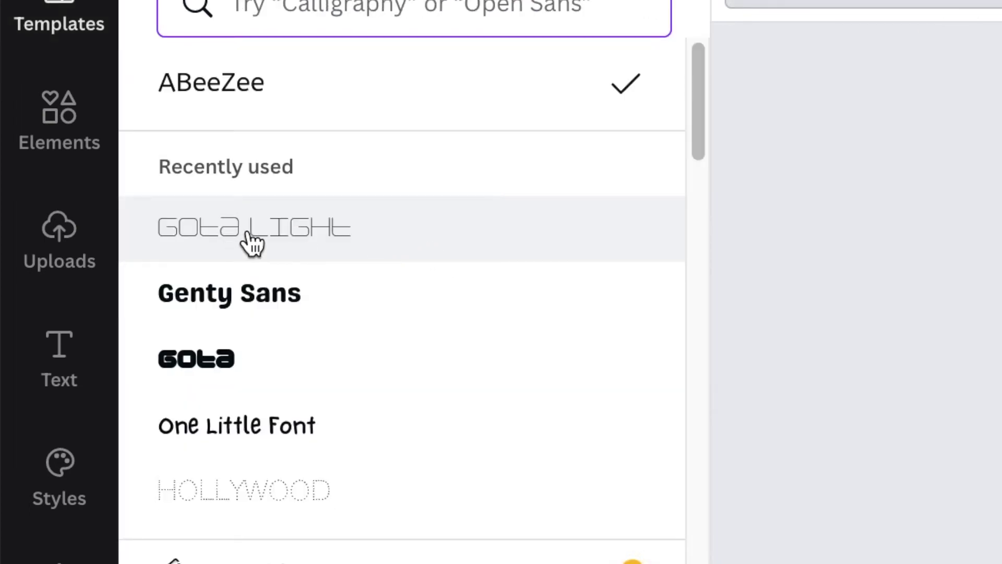
{"action": "left_click", "coordinate": [311, 233]}
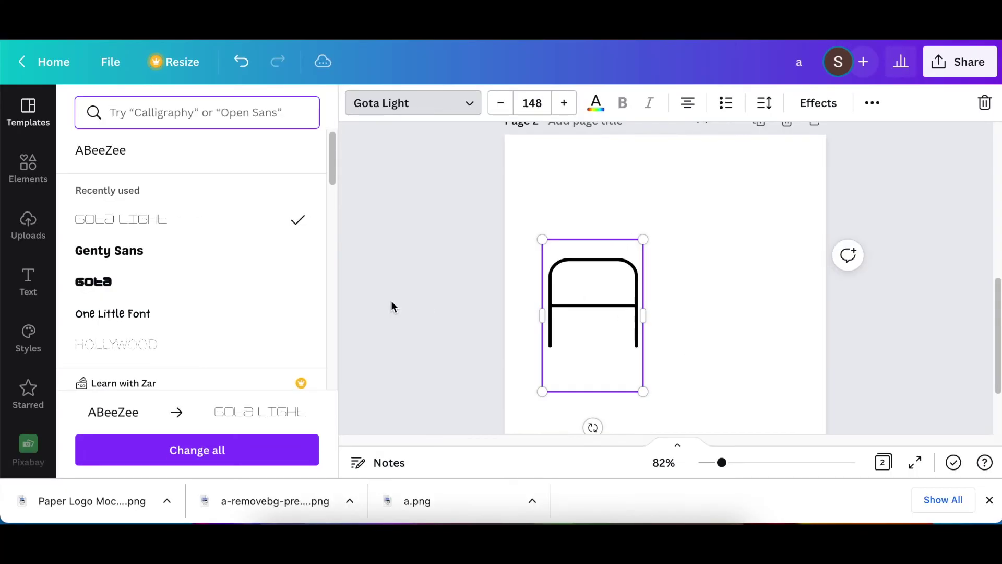
{"action": "left_click", "coordinate": [596, 102]}
{"action": "left_click", "coordinate": [175, 184]}
{"action": "key", "text": "Escape"}
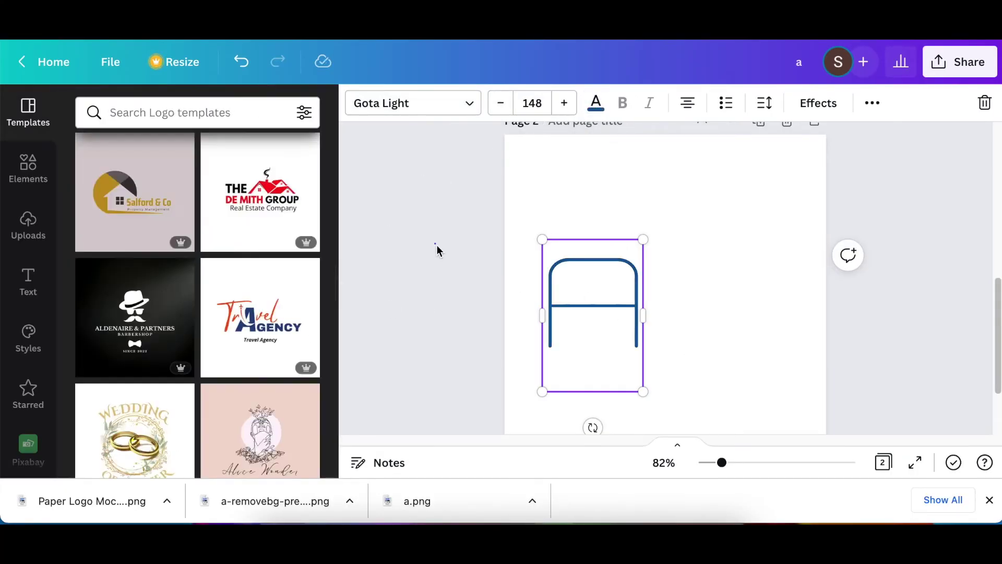
Duplicate the A as a light blue E beside it and centre both letters on the page
{"action": "key", "text": "ctrl+d"}
{"action": "left_click_drag", "start_coordinate": [577, 300], "coordinate": [665, 287]}
{"action": "left_click", "coordinate": [596, 103]}
{"action": "left_click", "coordinate": [174, 183]}
{"action": "double_click", "coordinate": [695, 303]}
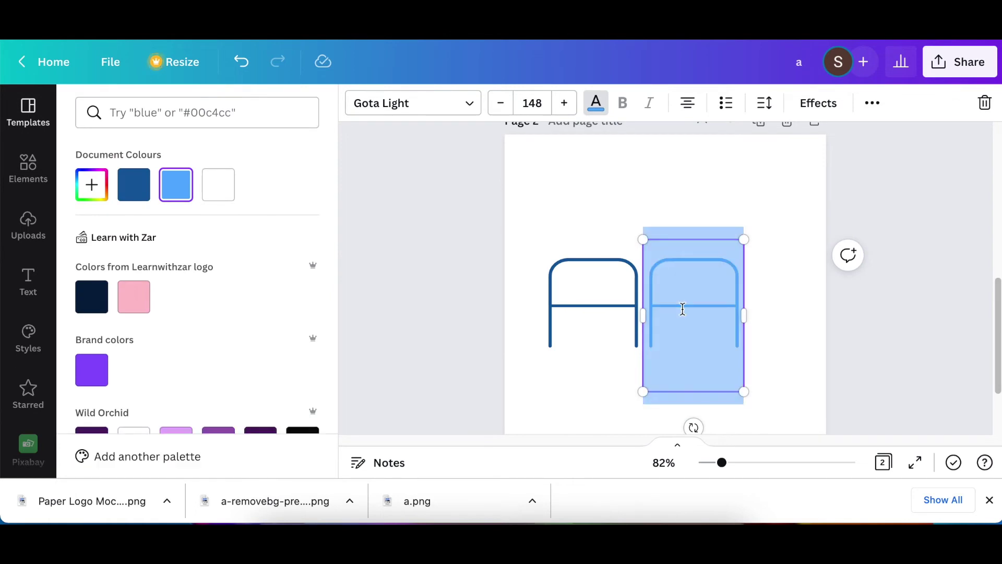
{"action": "type", "text": "E"}
{"action": "left_click", "coordinate": [452, 317]}
{"action": "left_click_drag", "start_coordinate": [451, 318], "coordinate": [762, 219]}
{"action": "left_click_drag", "start_coordinate": [718, 327], "coordinate": [712, 302]}
{"action": "key", "text": "Escape"}
{"action": "left_click", "coordinate": [430, 308]}
Add 'ADNAN' below the AE in Gota Light, coloured light blue
{"action": "key", "text": "t"}
{"action": "left_click_drag", "start_coordinate": [678, 334], "coordinate": [628, 392]}
{"action": "type", "text": "ADNAN"}
{"action": "left_click", "coordinate": [412, 102]}
{"action": "left_click", "coordinate": [173, 184]}
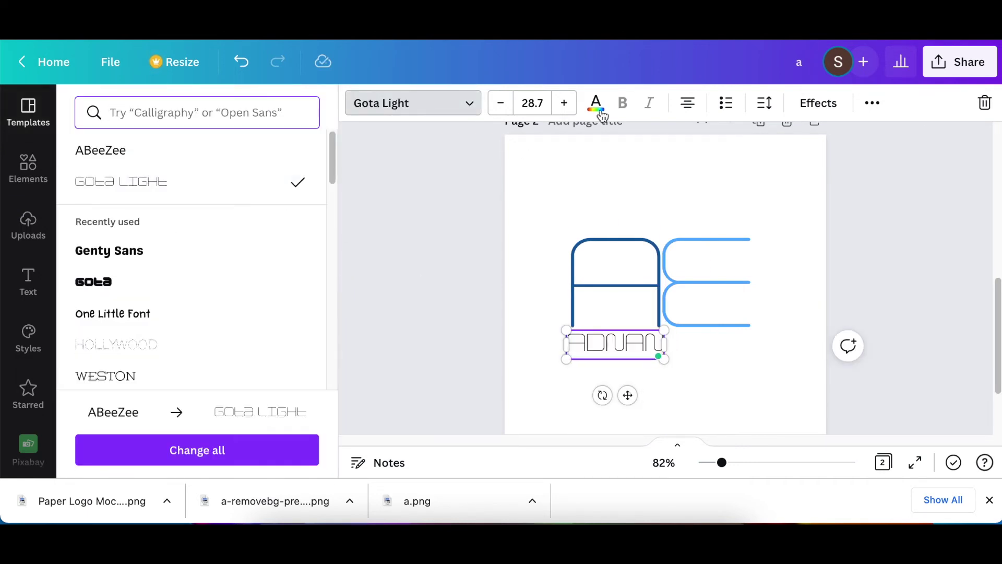
{"action": "left_click", "coordinate": [596, 103]}
{"action": "left_click", "coordinate": [219, 184]}
Duplicate ADNAN to its right and change the copy to 'EDITZ'
{"action": "left_click", "coordinate": [600, 382]}
{"action": "left_click_drag", "start_coordinate": [640, 351], "coordinate": [730, 344]}
{"action": "double_click", "coordinate": [730, 343]}
{"action": "type", "text": "EDITZ"}
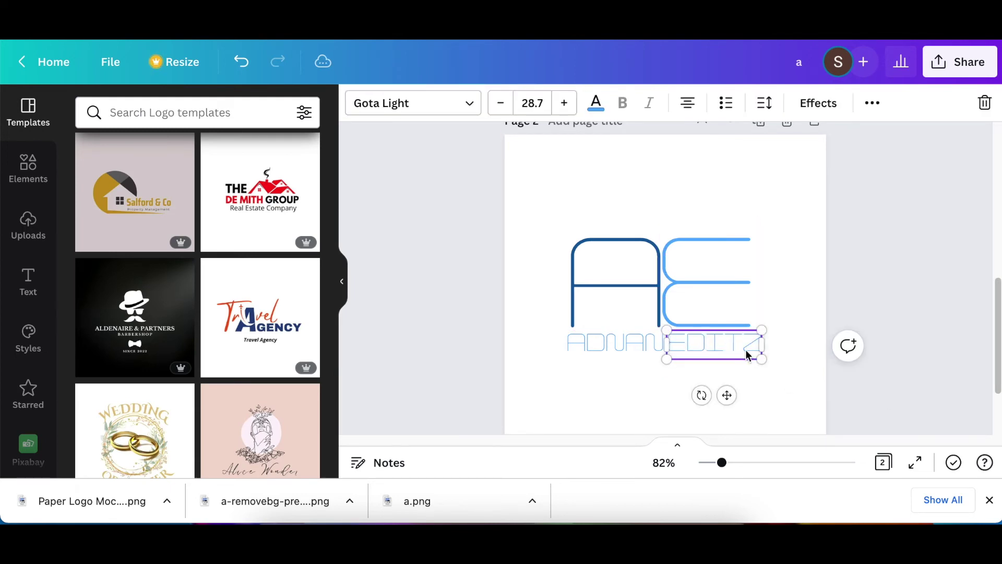
{"action": "left_click", "coordinate": [720, 367]}
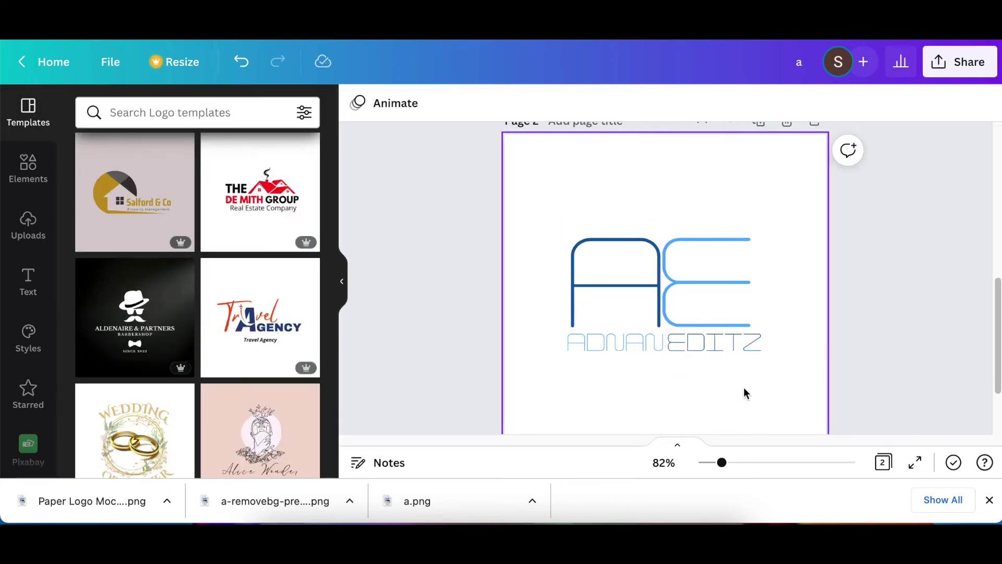
Search elements for 'SLASH', filter to free results, and add the cyan splash stroke
{"action": "left_click", "coordinate": [28, 166]}
{"action": "left_click", "coordinate": [128, 111]}
{"action": "type", "text": "SLASH"}
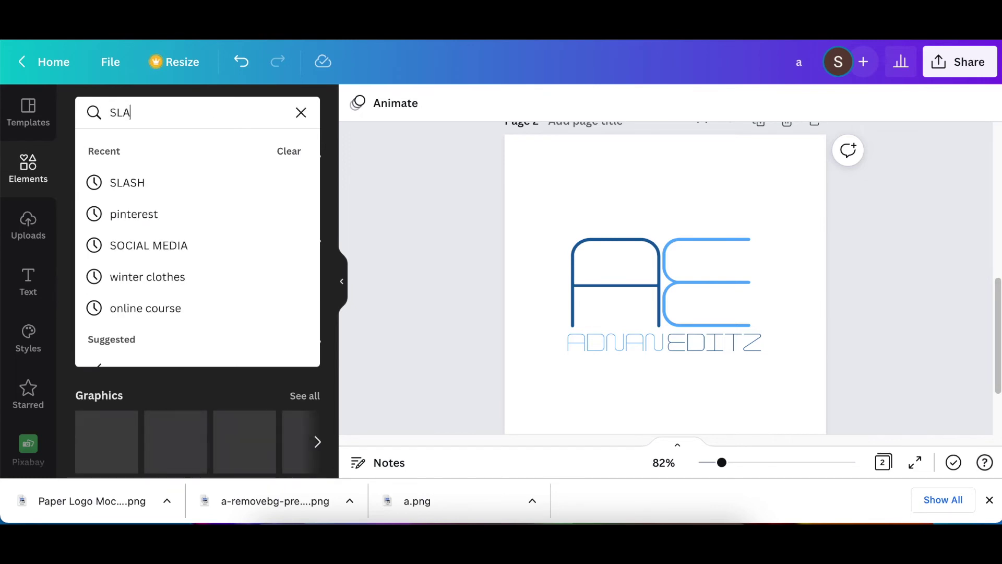
{"action": "key", "text": "Return"}
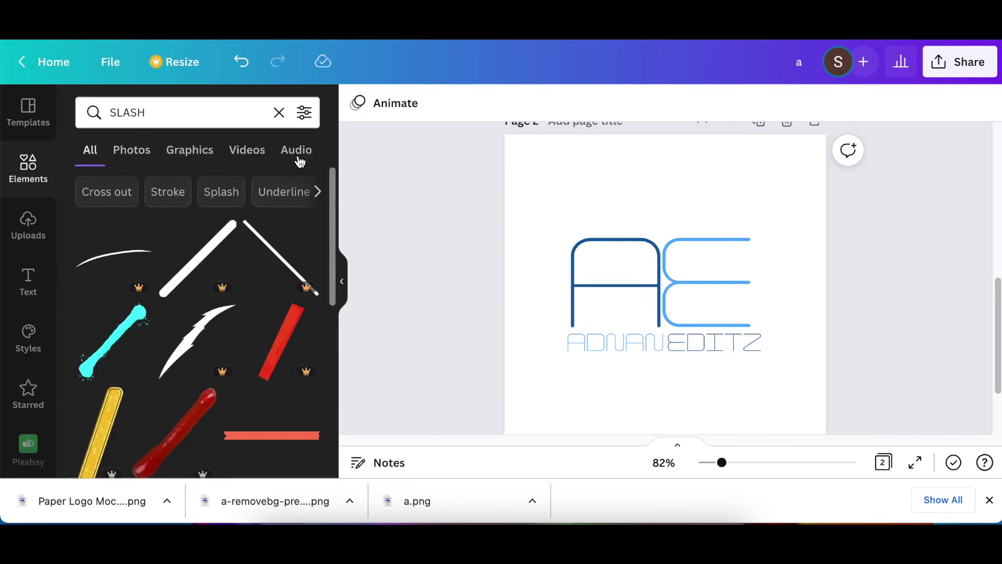
{"action": "left_click", "coordinate": [304, 115]}
{"action": "scroll", "coordinate": [156, 261], "scroll_direction": "down", "scroll_amount": 5}
{"action": "left_click", "coordinate": [102, 287]}
{"action": "left_click", "coordinate": [198, 345]}
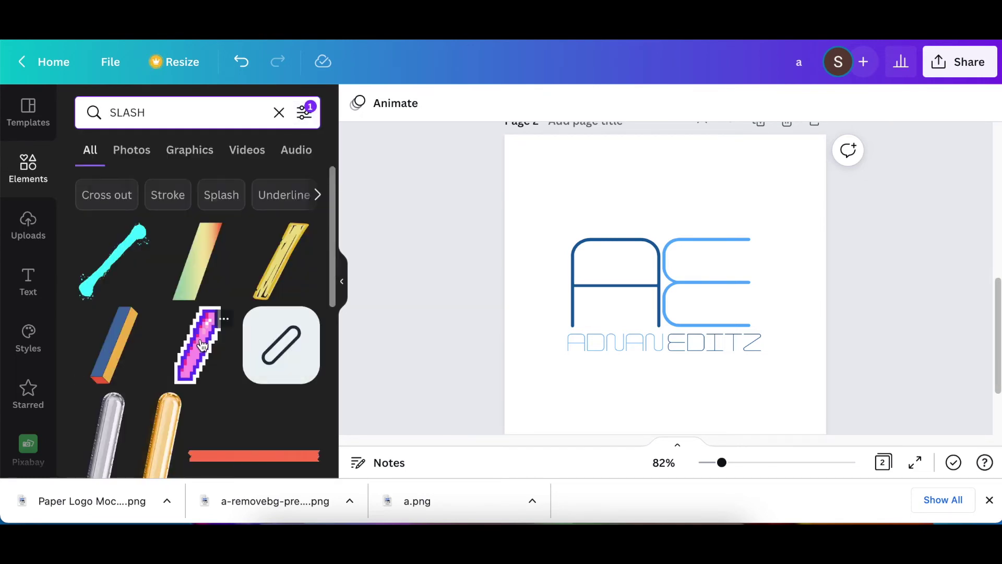
{"action": "left_click", "coordinate": [113, 261]}
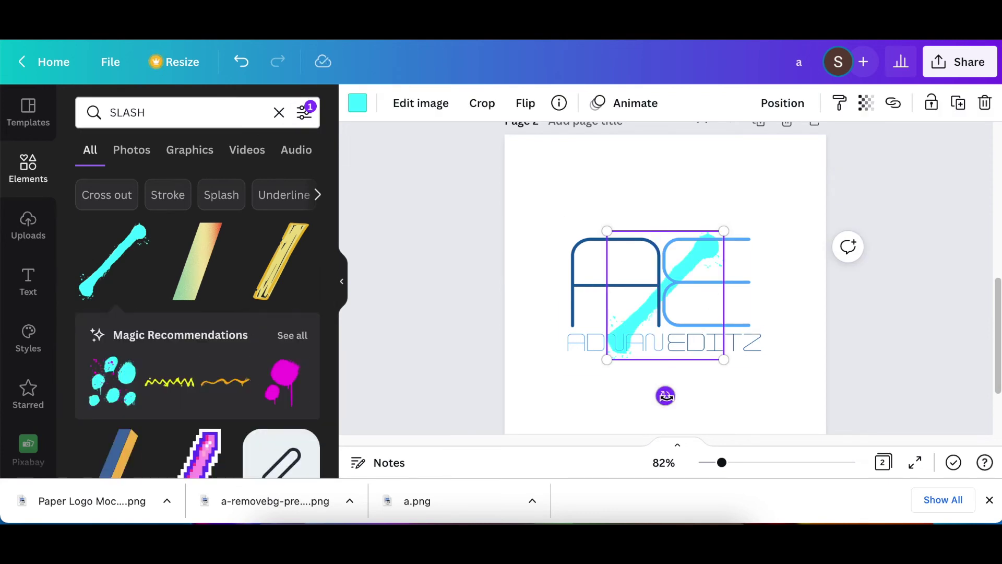
Rotate the splash horizontal, resize it under ADNAN EDITZ, and colour it dark blue
{"action": "left_click_drag", "start_coordinate": [664, 396], "coordinate": [588, 362]}
{"action": "left_click_drag", "start_coordinate": [653, 365], "coordinate": [652, 454]}
{"action": "left_click_drag", "start_coordinate": [761, 427], "coordinate": [703, 383]}
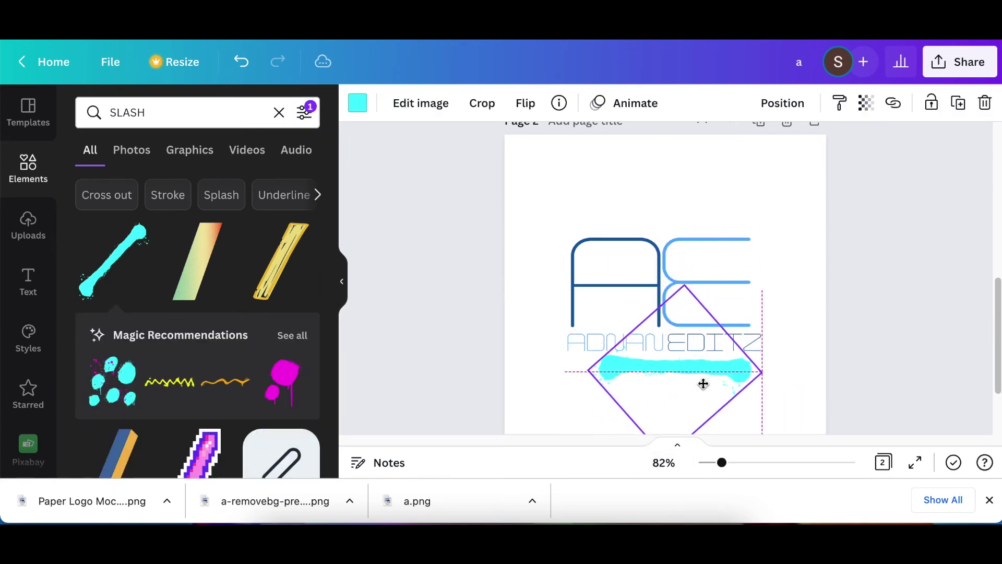
{"action": "left_click", "coordinate": [358, 103]}
{"action": "left_click", "coordinate": [134, 185]}
{"action": "left_click", "coordinate": [364, 259]}
Download only page 2 of the design as a PNG
{"action": "left_click", "coordinate": [959, 61]}
{"action": "scroll", "coordinate": [783, 329], "scroll_direction": "down", "scroll_amount": 3}
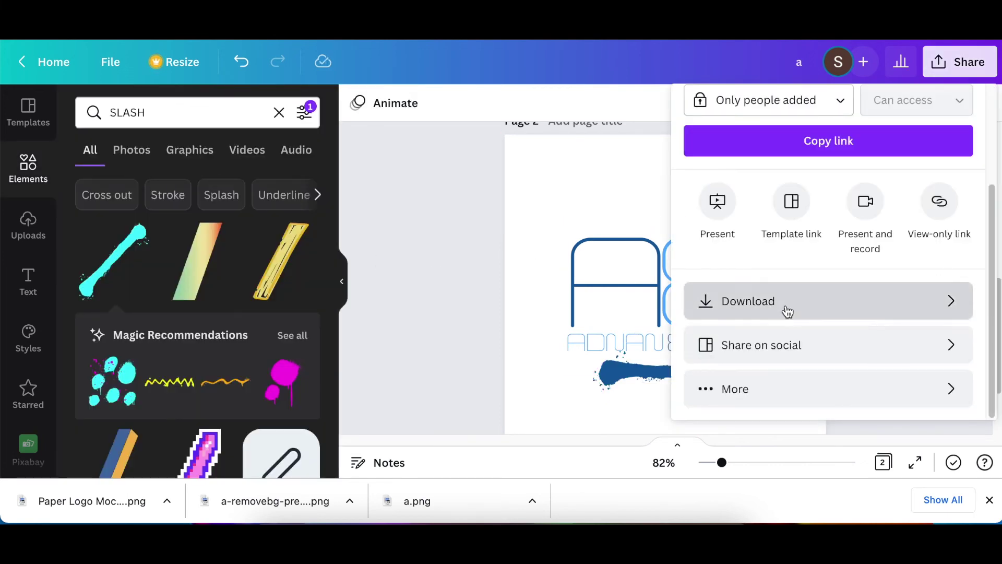
{"action": "left_click", "coordinate": [785, 311]}
{"action": "scroll", "coordinate": [777, 313], "scroll_direction": "down", "scroll_amount": 1}
{"action": "left_click", "coordinate": [958, 300]}
{"action": "left_click", "coordinate": [957, 148]}
{"action": "left_click", "coordinate": [856, 249]}
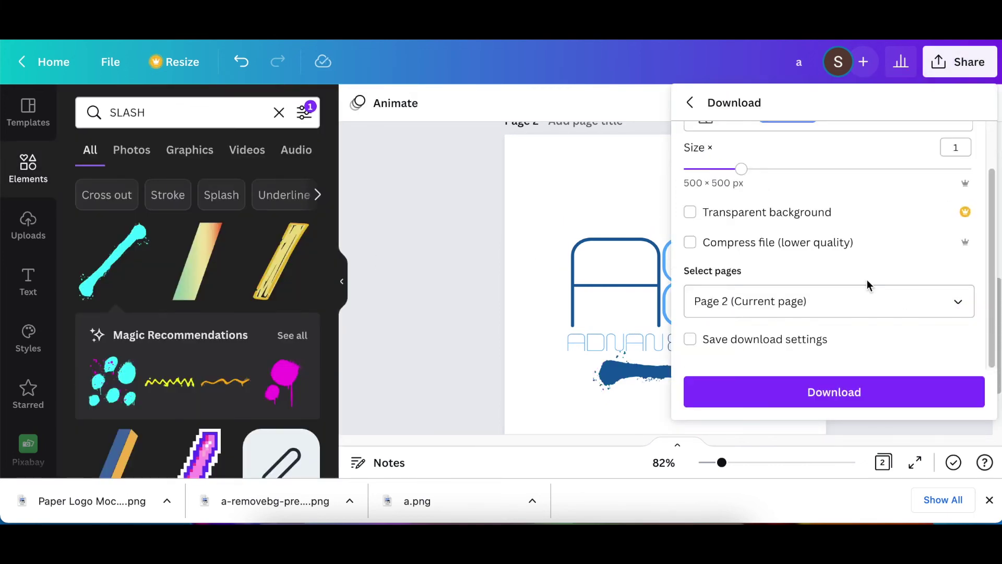
{"action": "left_click", "coordinate": [848, 392]}
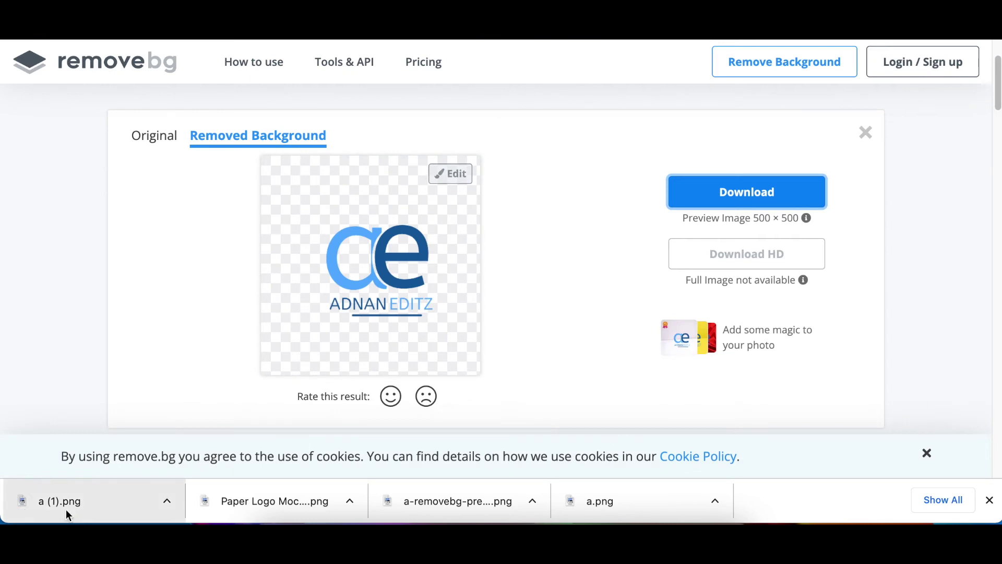
Remove the new logo's background on remove.bg, then open the glass-window logo mockup PSD template
{"action": "left_click_drag", "start_coordinate": [67, 512], "coordinate": [375, 403]}
{"action": "left_click", "coordinate": [745, 191]}
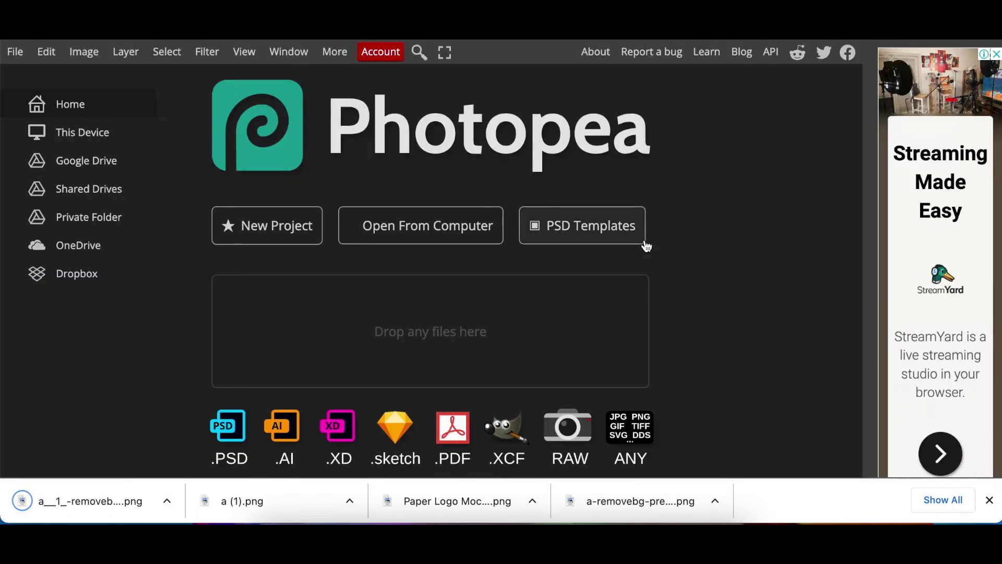
{"action": "left_click", "coordinate": [583, 248]}
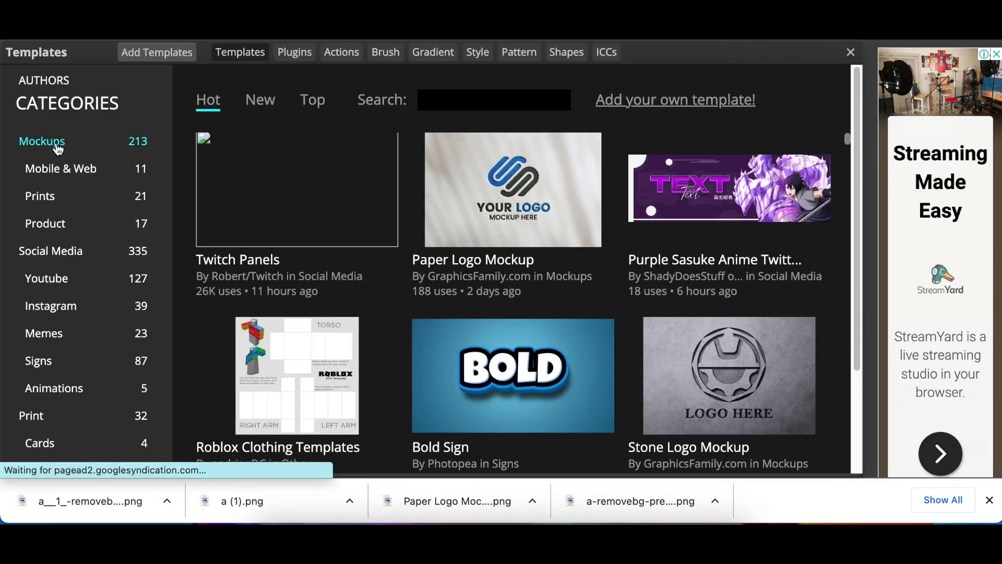
{"action": "left_click", "coordinate": [700, 268]}
{"action": "left_click", "coordinate": [588, 360]}
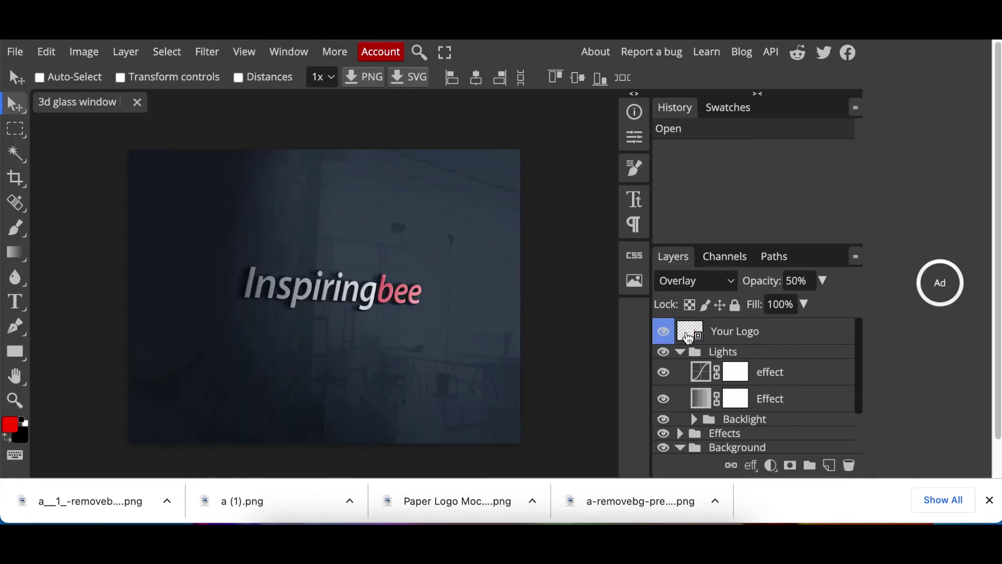
In the smart object, hide the Inspiringbee placeholder, place the AE logo, and save it back
{"action": "double_click", "coordinate": [686, 336]}
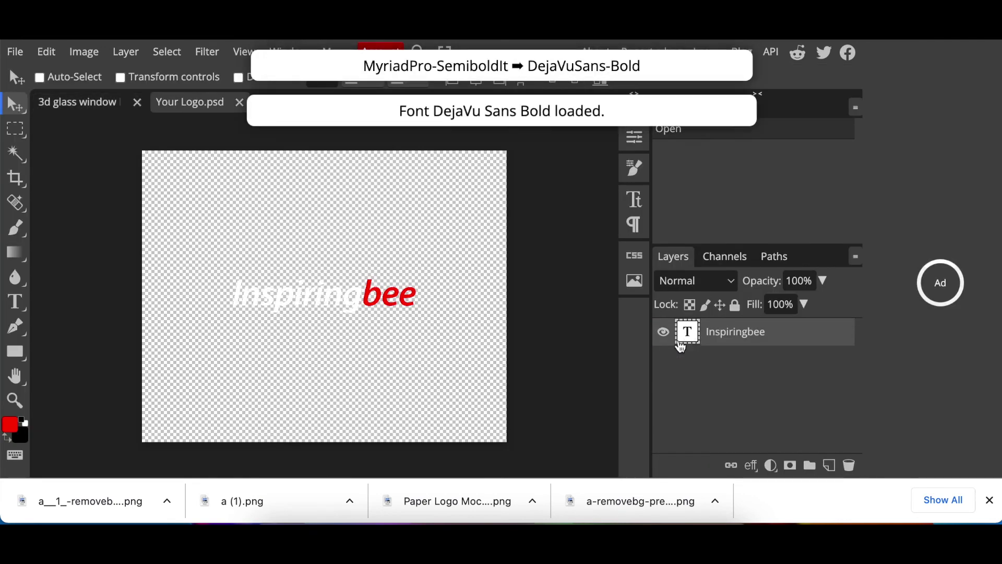
{"action": "left_click", "coordinate": [664, 332]}
{"action": "left_click_drag", "start_coordinate": [124, 503], "coordinate": [454, 418]}
{"action": "left_click", "coordinate": [15, 52]}
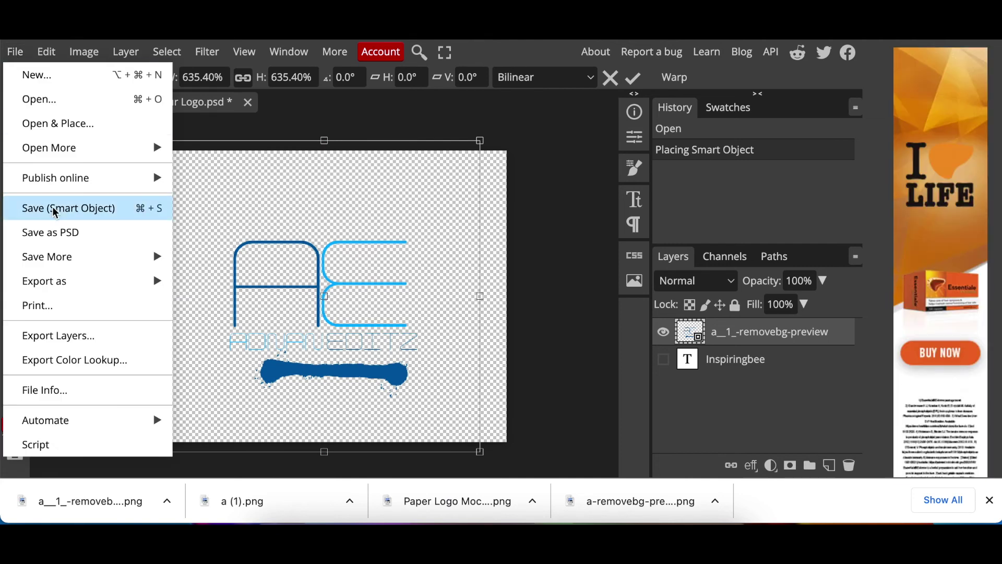
{"action": "left_click", "coordinate": [55, 208]}
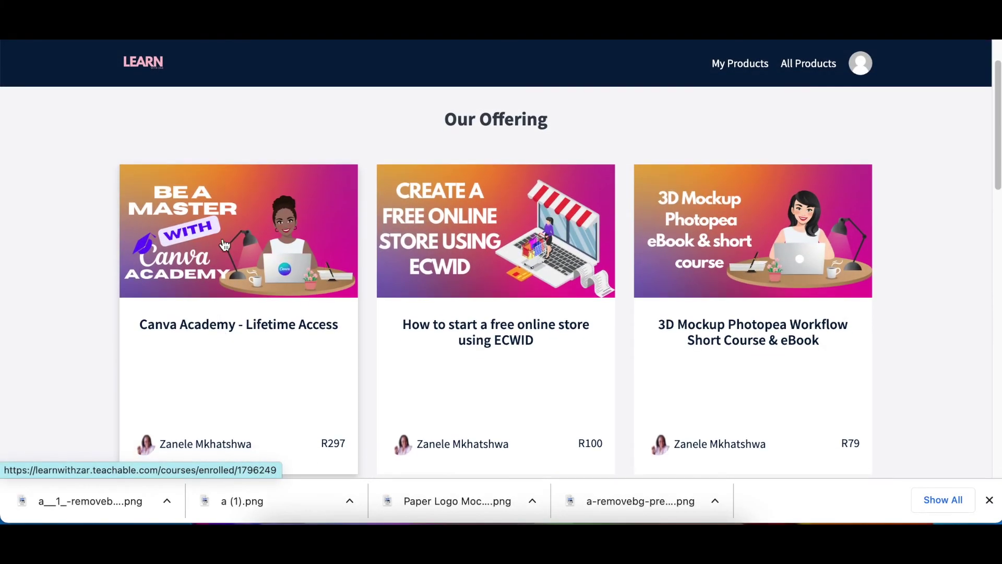
Open the Canva Academy – Lifetime Access course and scroll through its curriculum, then back up
{"action": "left_click", "coordinate": [244, 332]}
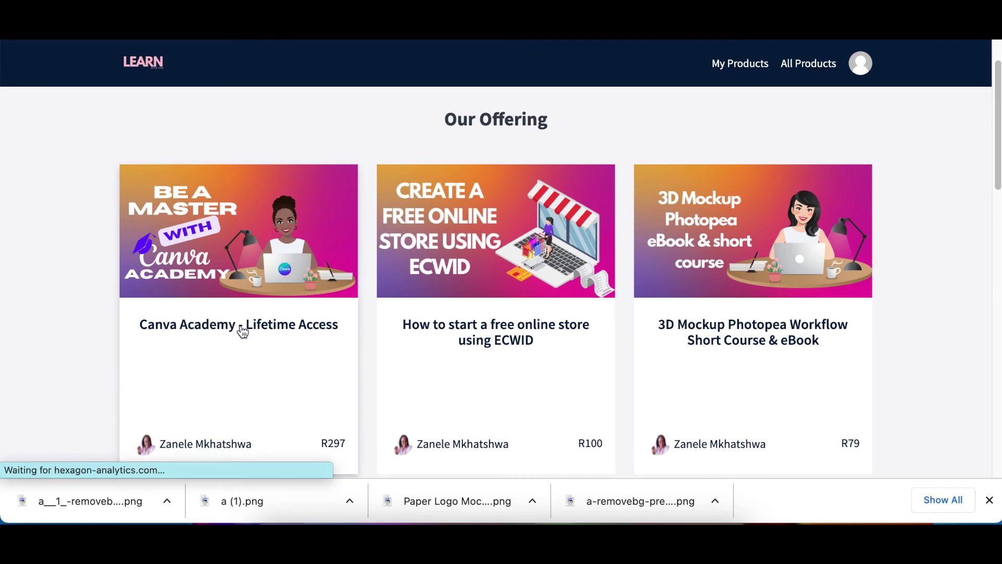
{"action": "scroll", "coordinate": [241, 331], "scroll_direction": "down", "scroll_amount": 8}
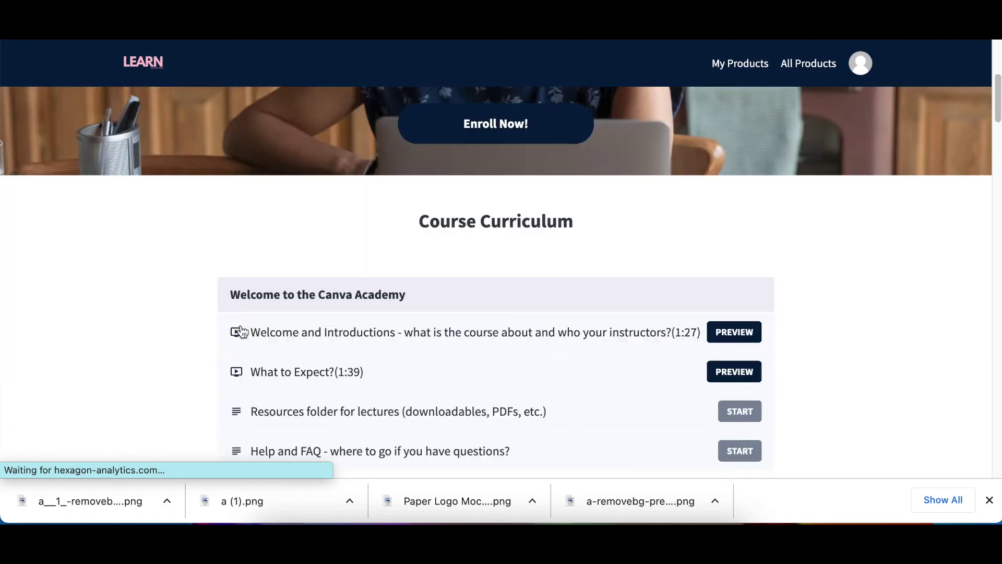
{"action": "scroll", "coordinate": [242, 332], "scroll_direction": "down", "scroll_amount": 12}
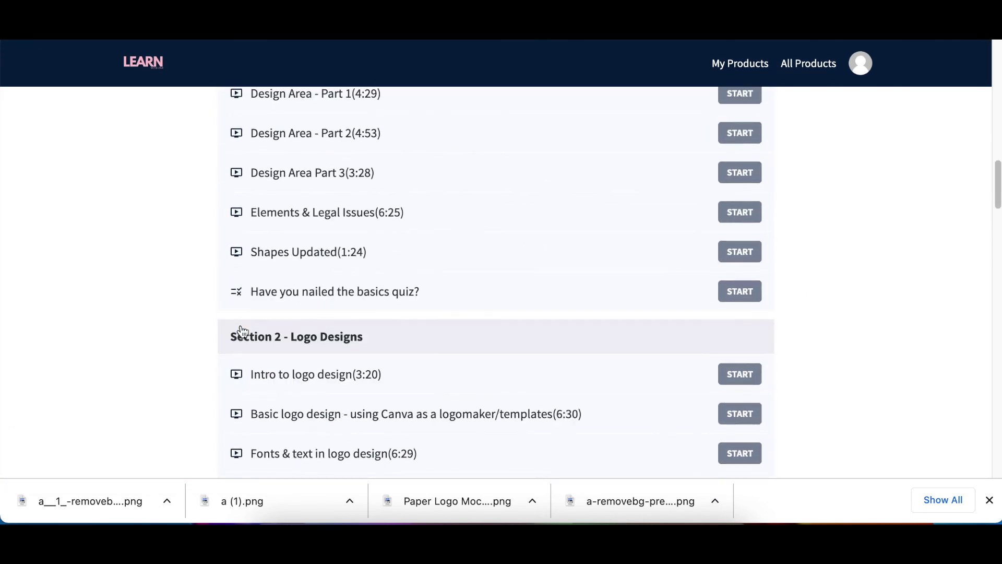
{"action": "scroll", "coordinate": [242, 331], "scroll_direction": "down", "scroll_amount": 2}
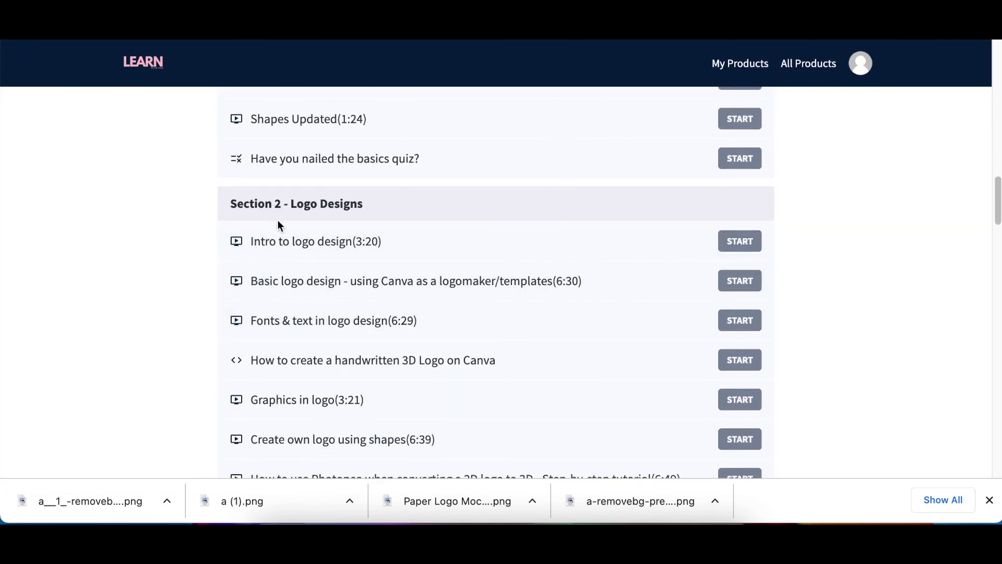
{"action": "scroll", "coordinate": [277, 226], "scroll_direction": "down", "scroll_amount": 2}
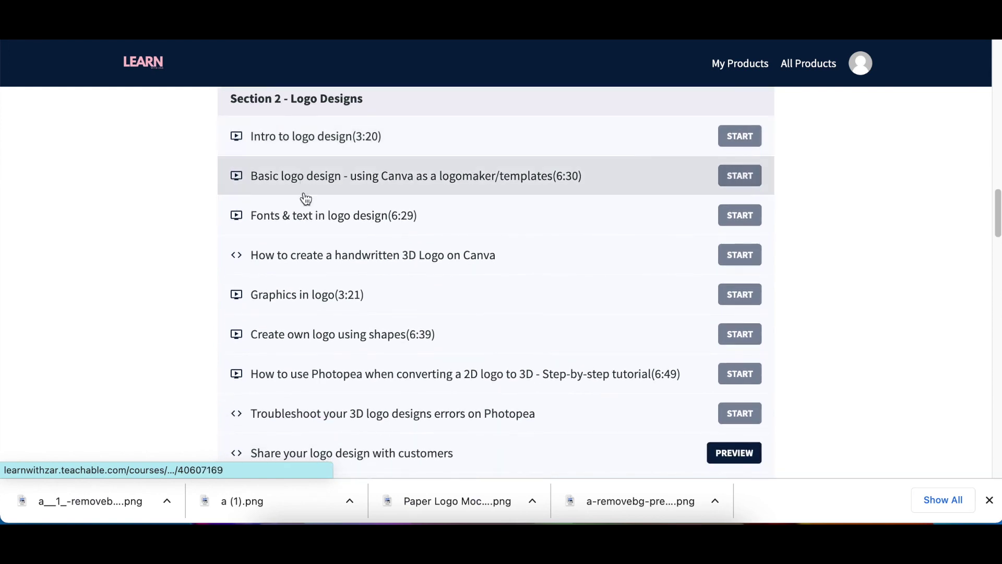
{"action": "scroll", "coordinate": [310, 385], "scroll_direction": "down", "scroll_amount": 2}
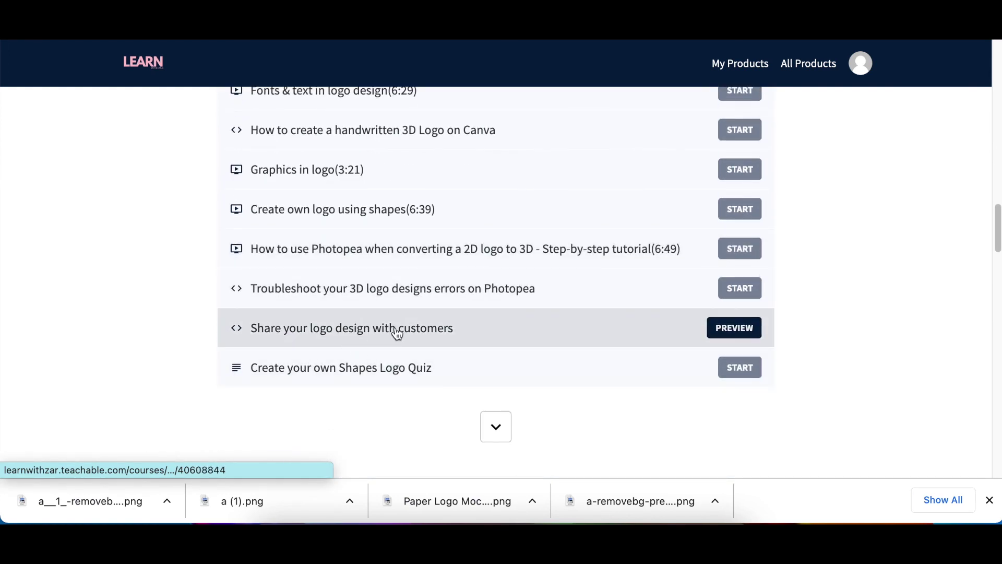
{"action": "scroll", "coordinate": [397, 333], "scroll_direction": "up", "scroll_amount": 15}
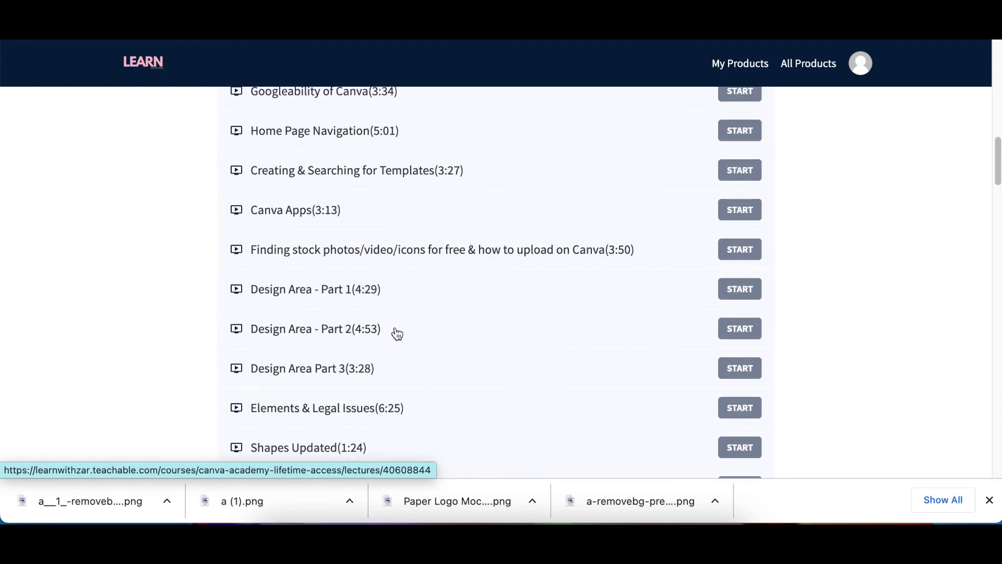
{"action": "scroll", "coordinate": [397, 333], "scroll_direction": "up", "scroll_amount": 20}
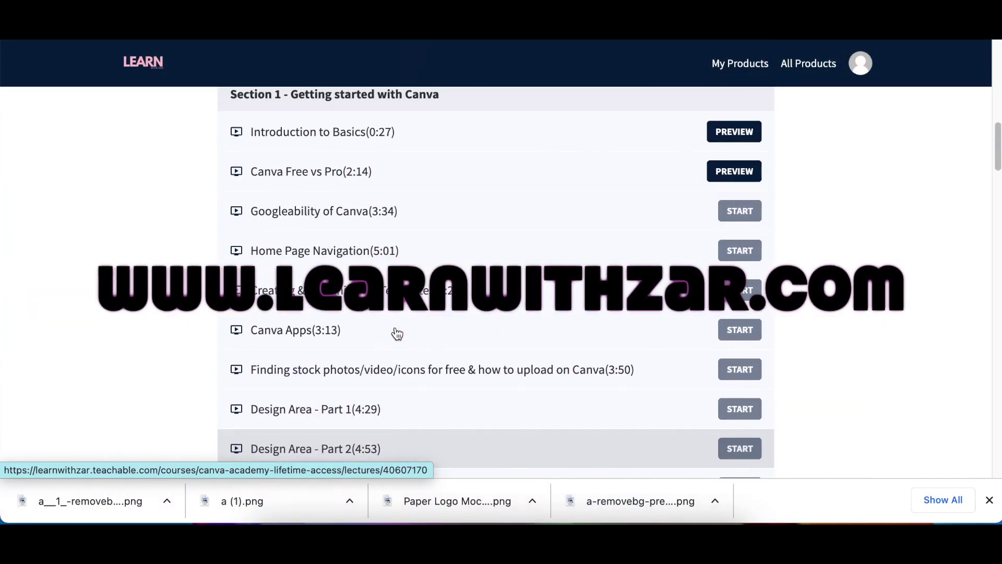